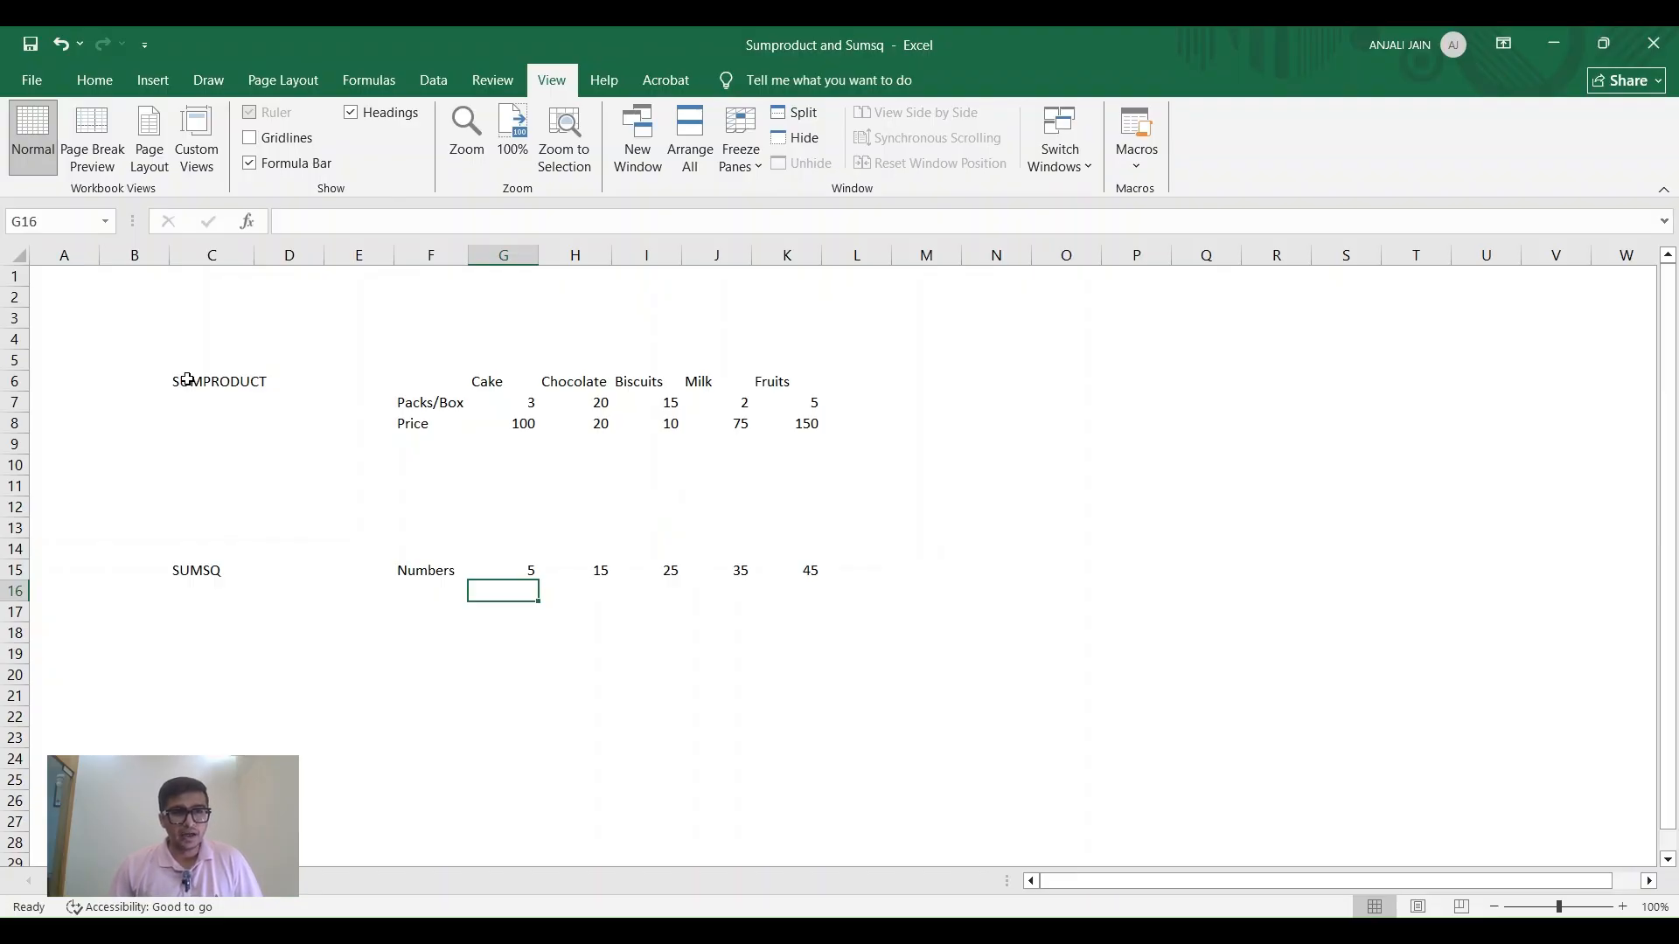
pyautogui.click(187, 378)
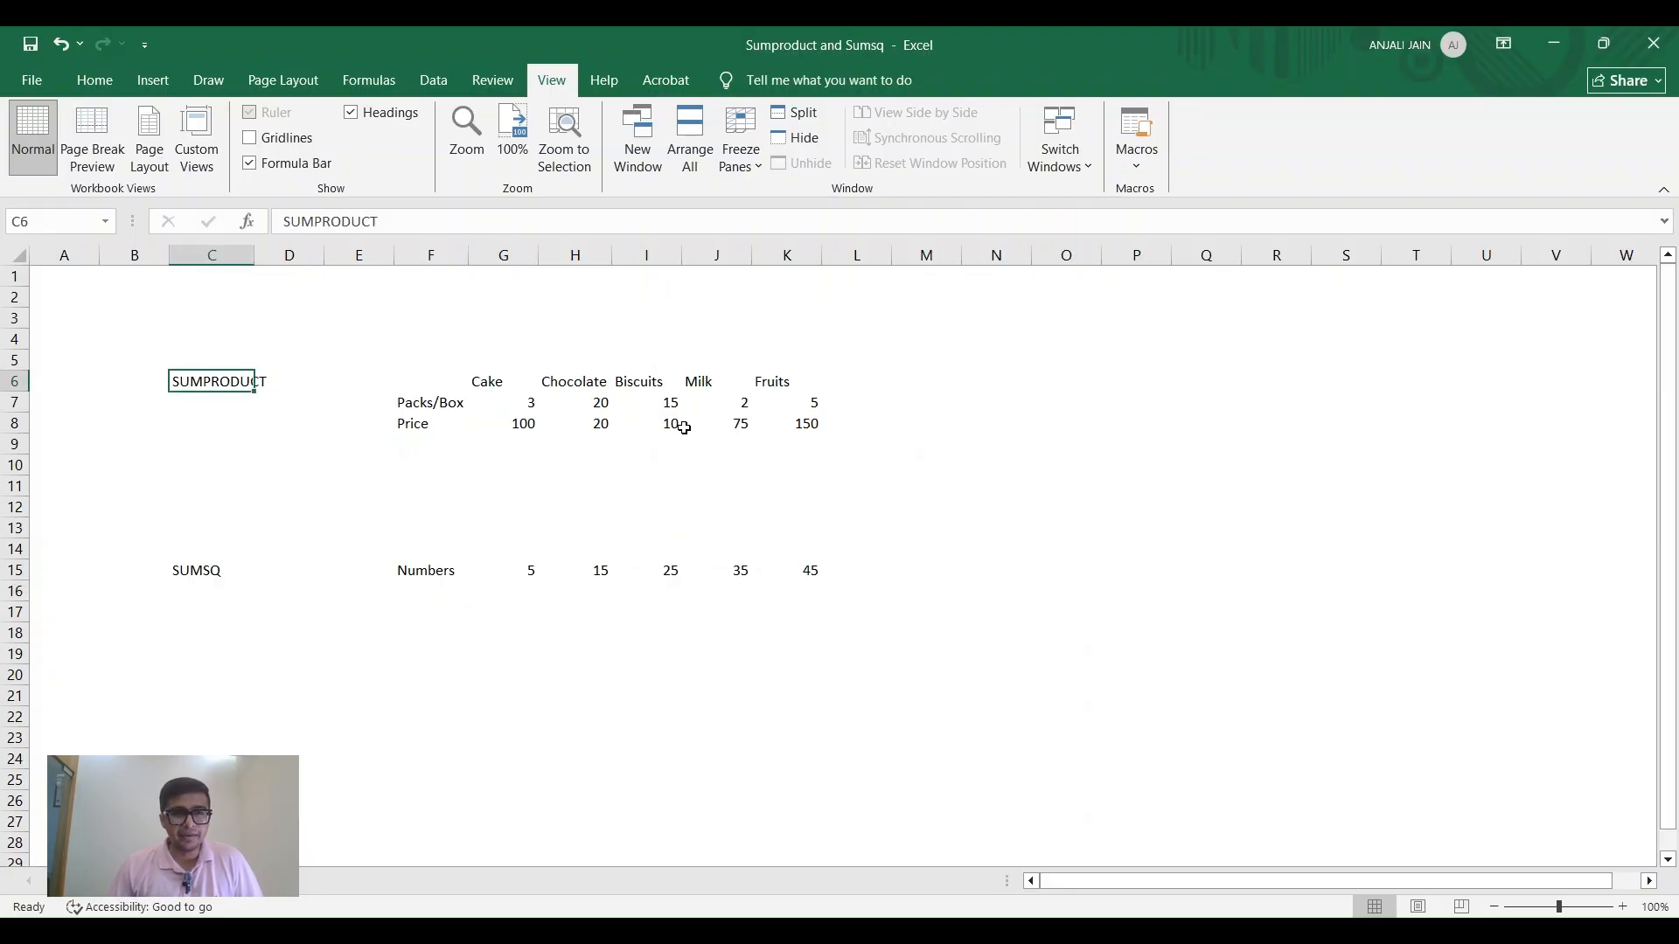
pyautogui.moveTo(489, 385); pyautogui.dragTo(775, 382)
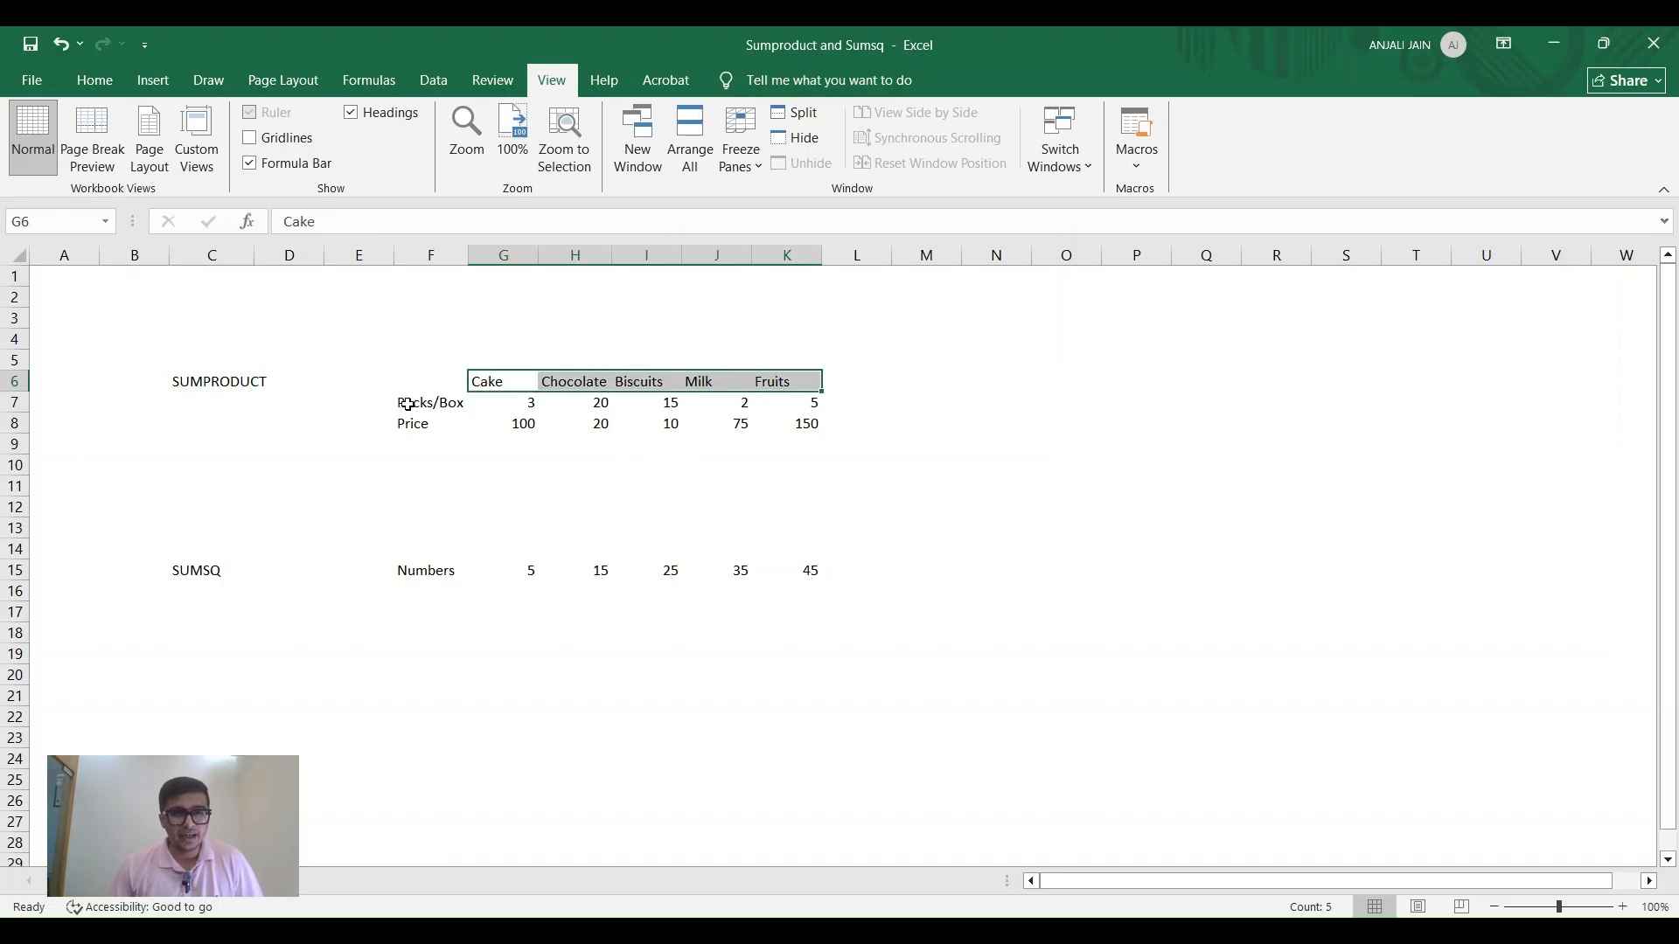
pyautogui.click(411, 403)
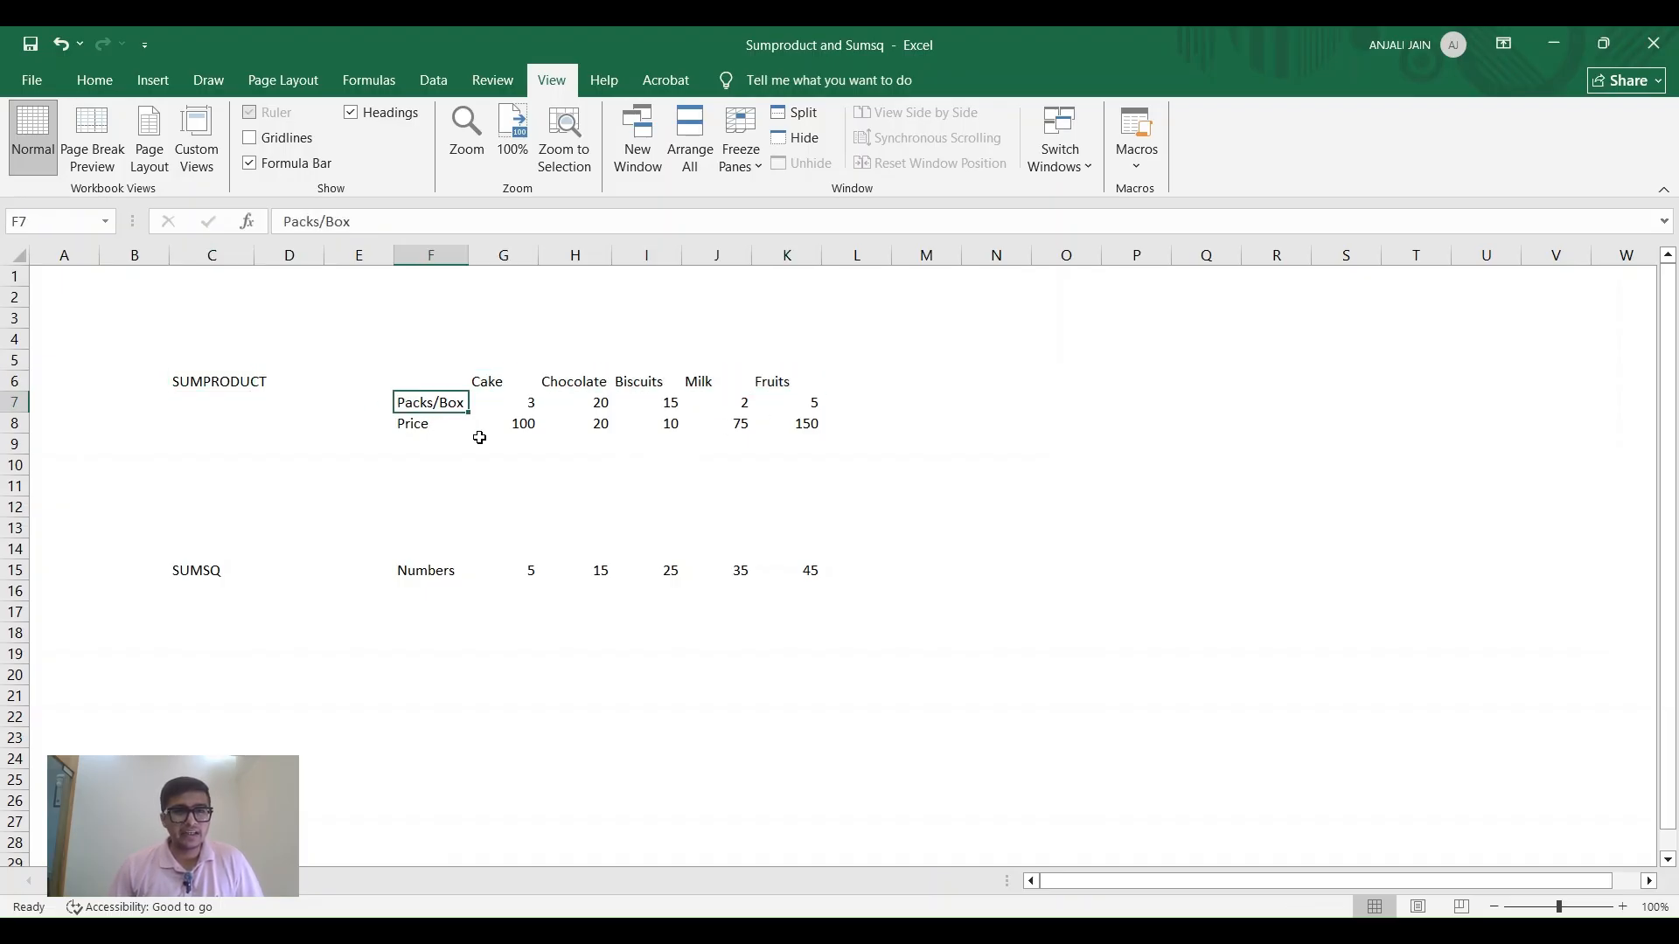
pyautogui.click(432, 421)
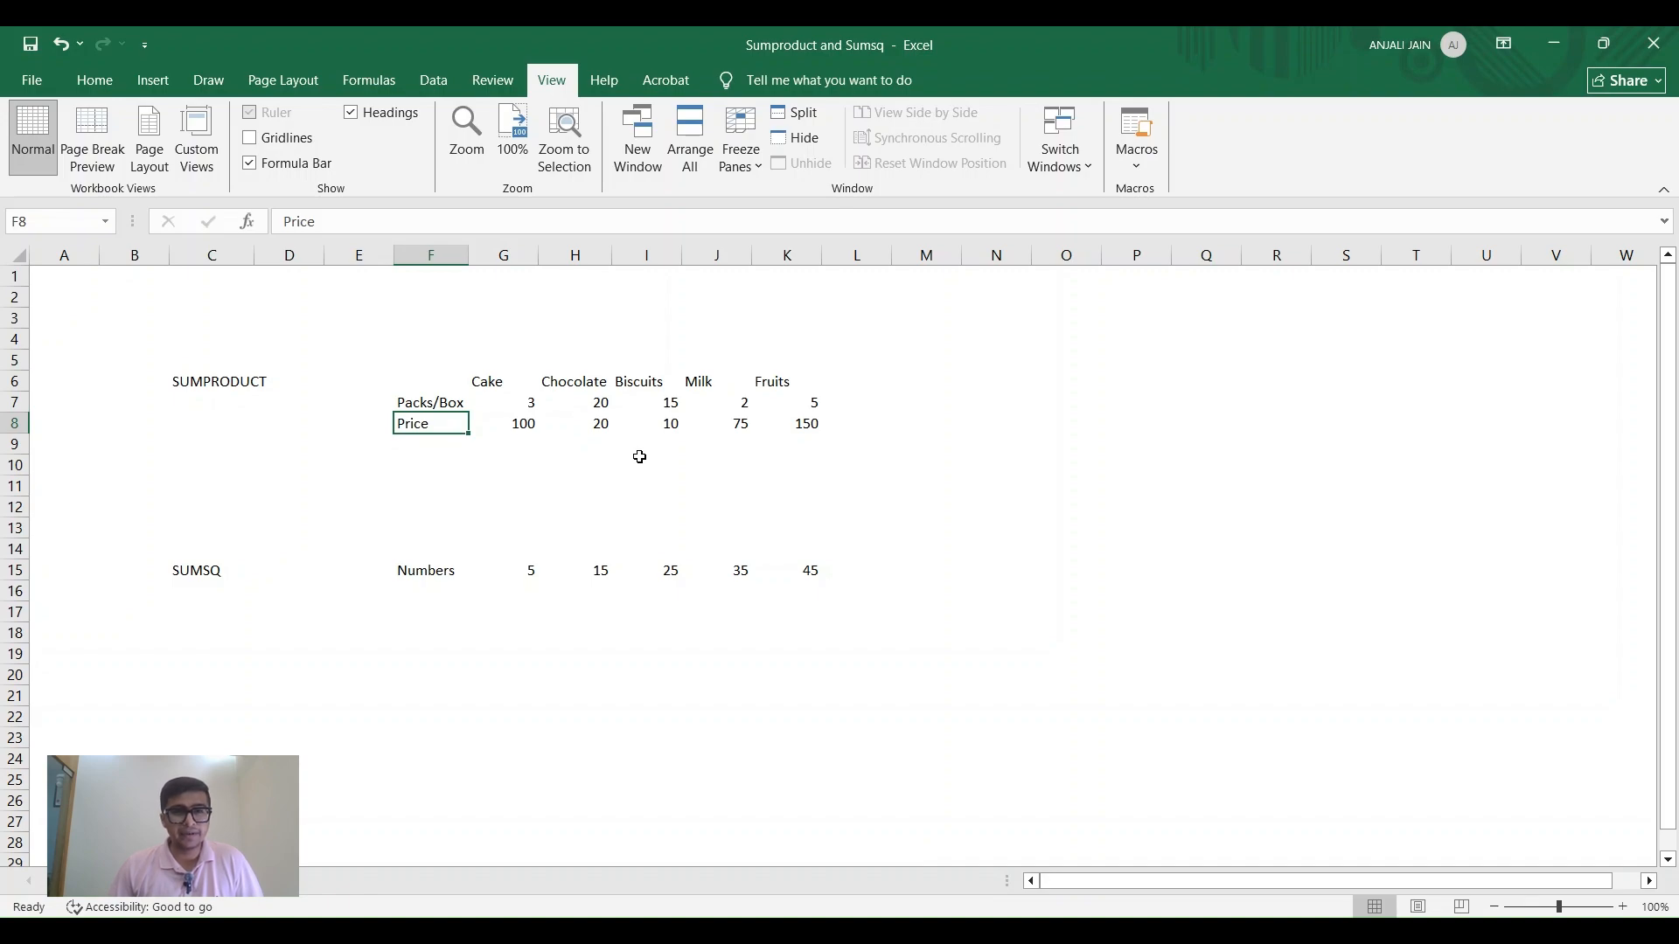
# - Enter the formula +G7*G8 in cell G9 to multiply Cake's Packs/Box by its Price
pyautogui.click(508, 446)
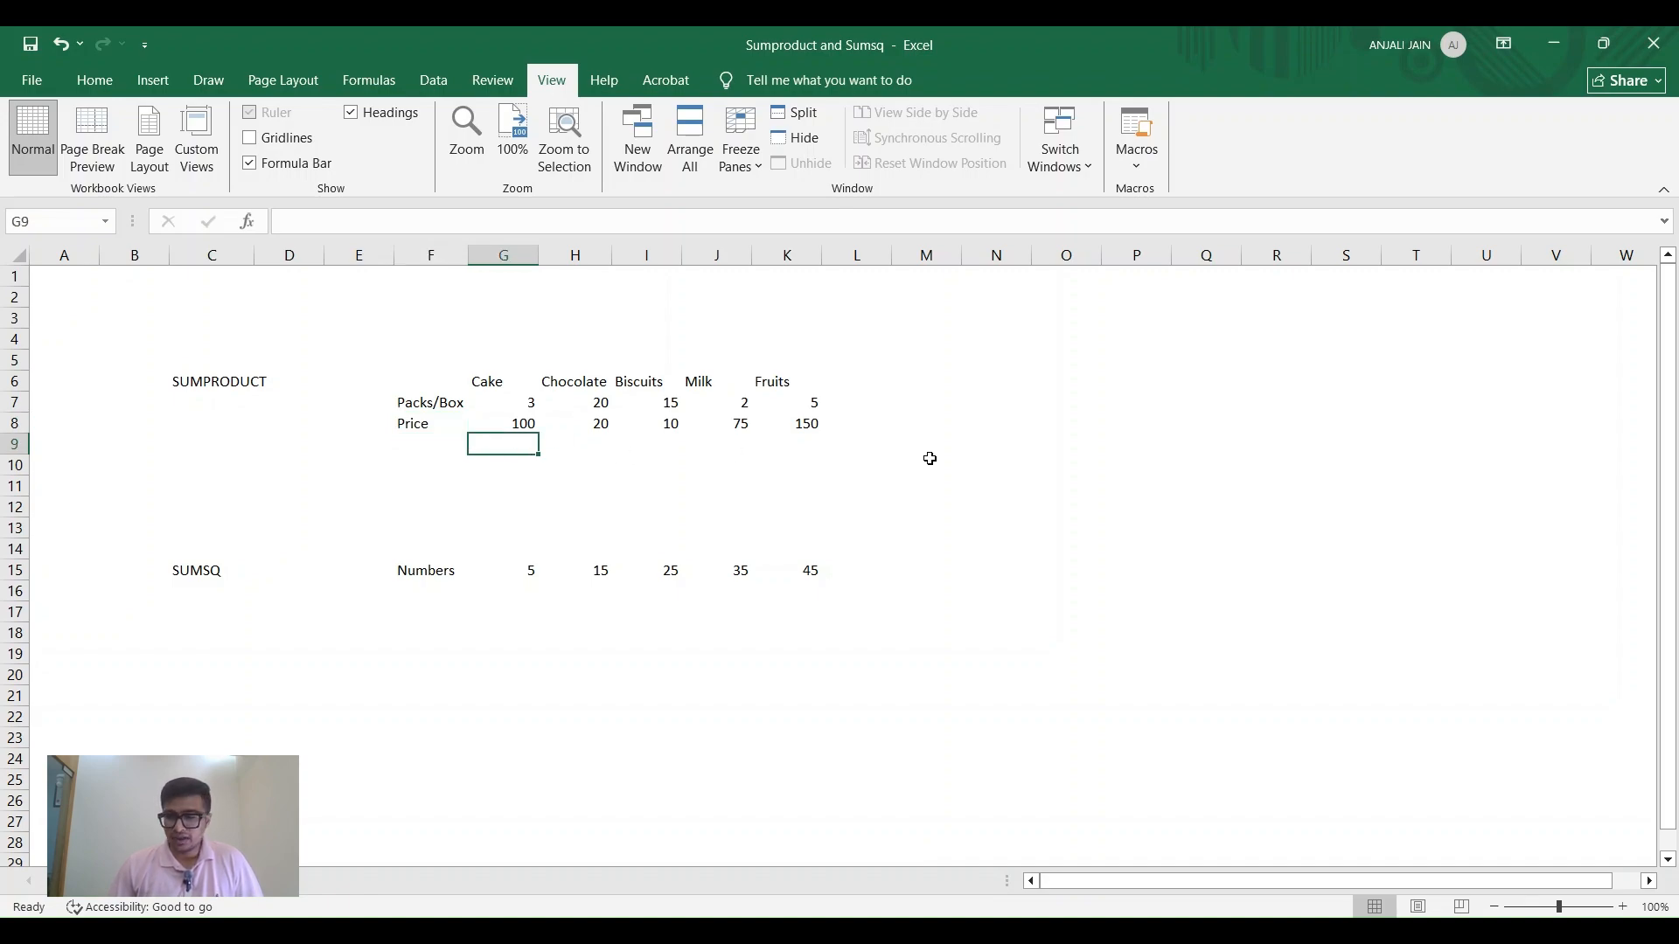
pyautogui.write('+')
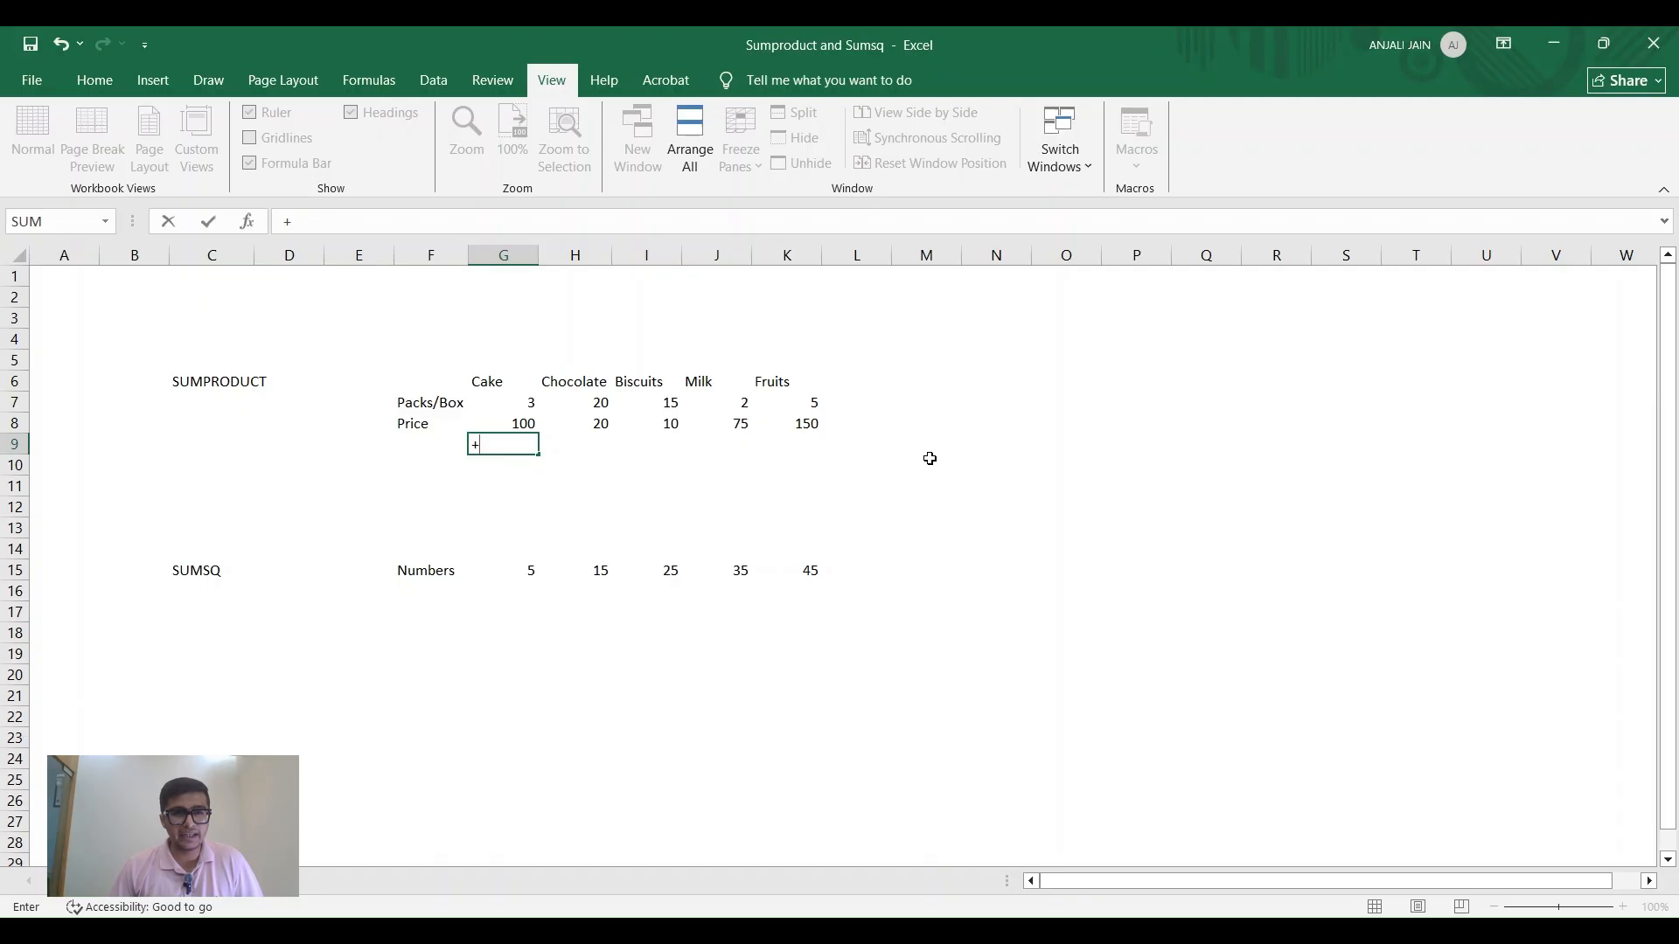
pyautogui.press('Up')
pyautogui.press('Up')
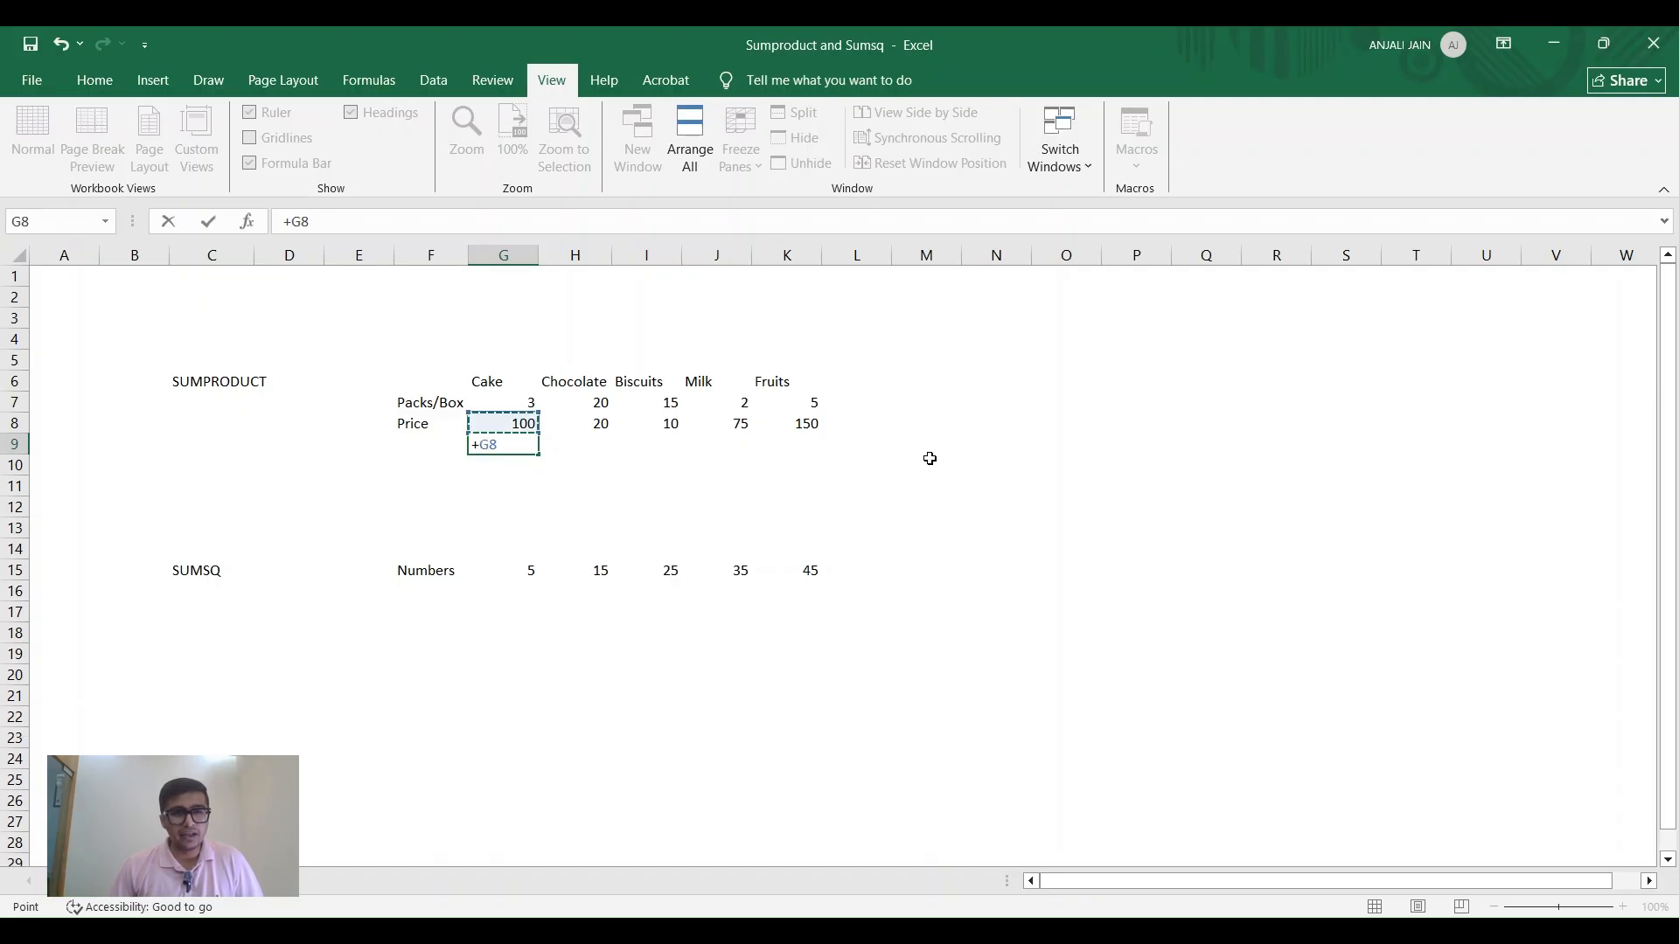
pyautogui.write('*')
pyautogui.press('Up')
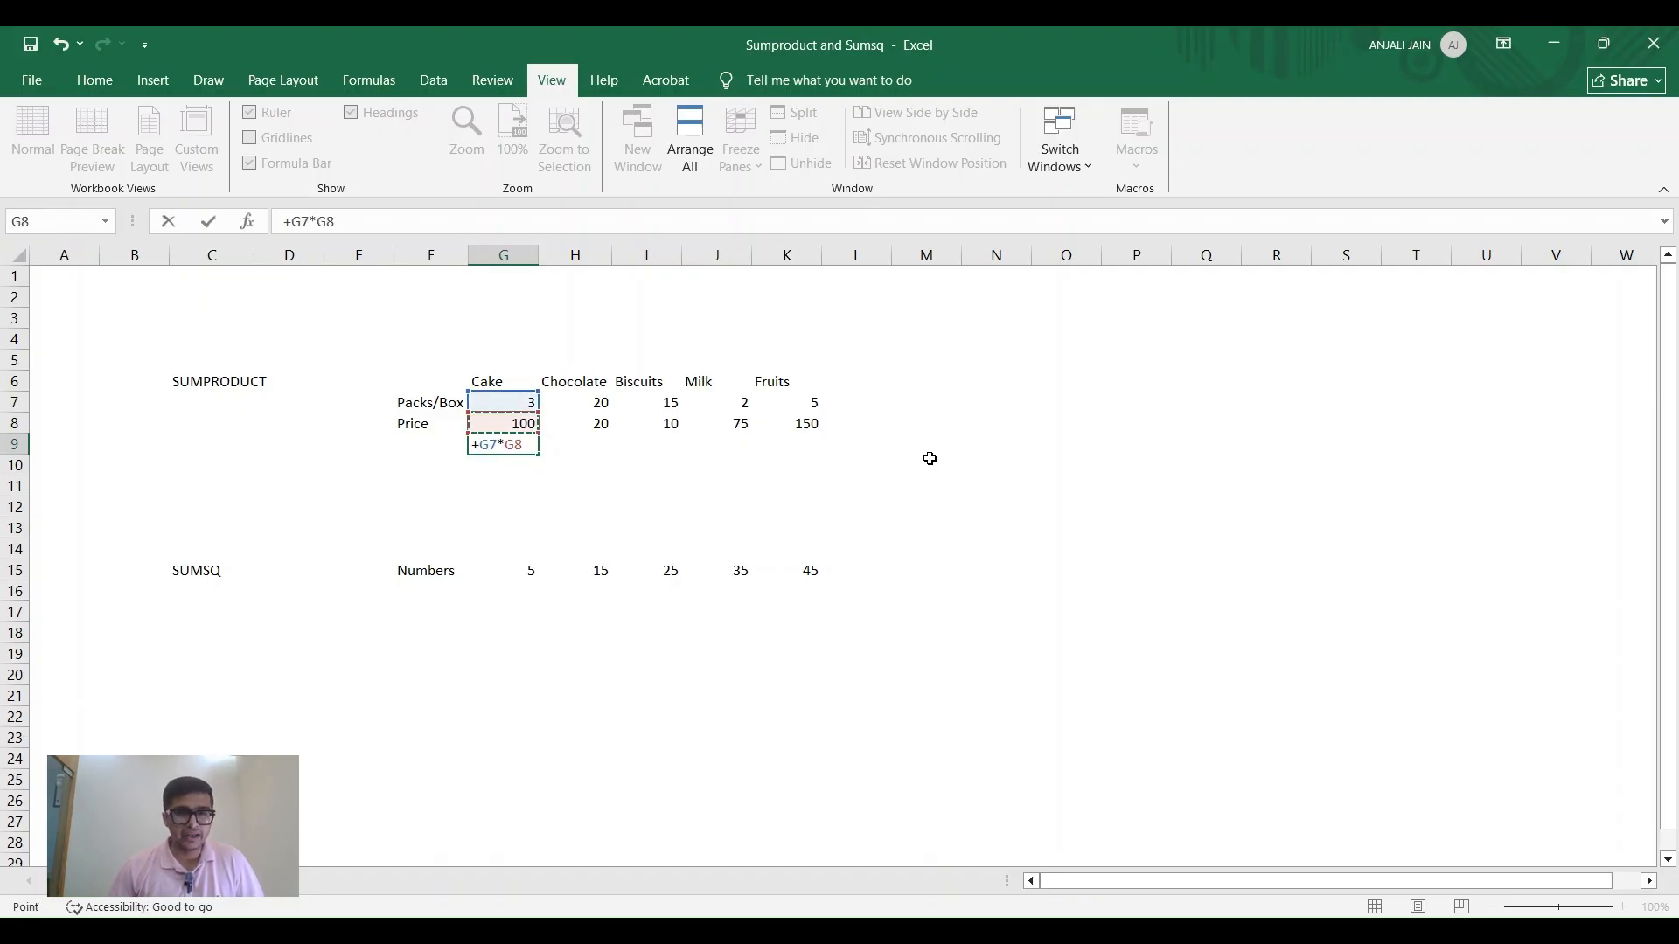
pyautogui.press('Return')
pyautogui.press('Up')
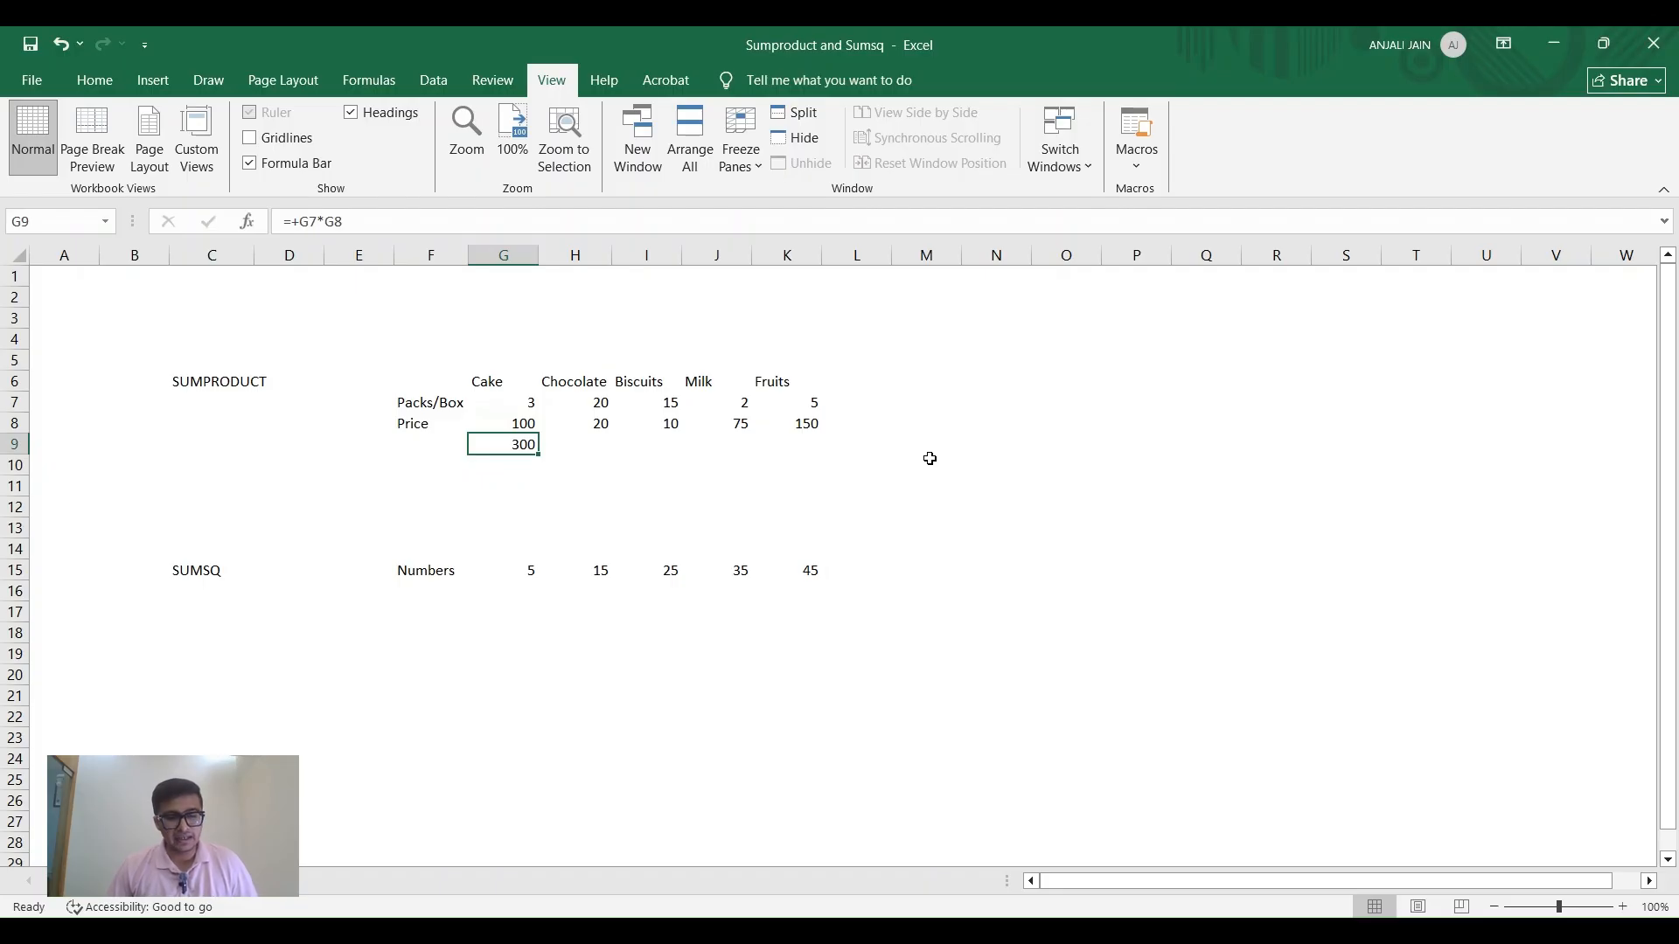
# - Copy the multiplication formula from G9 across H9:K9 for Chocolate, Biscuits, Milk and Fruits
pyautogui.hotkey('ctrl', 'c')
pyautogui.press('Right')
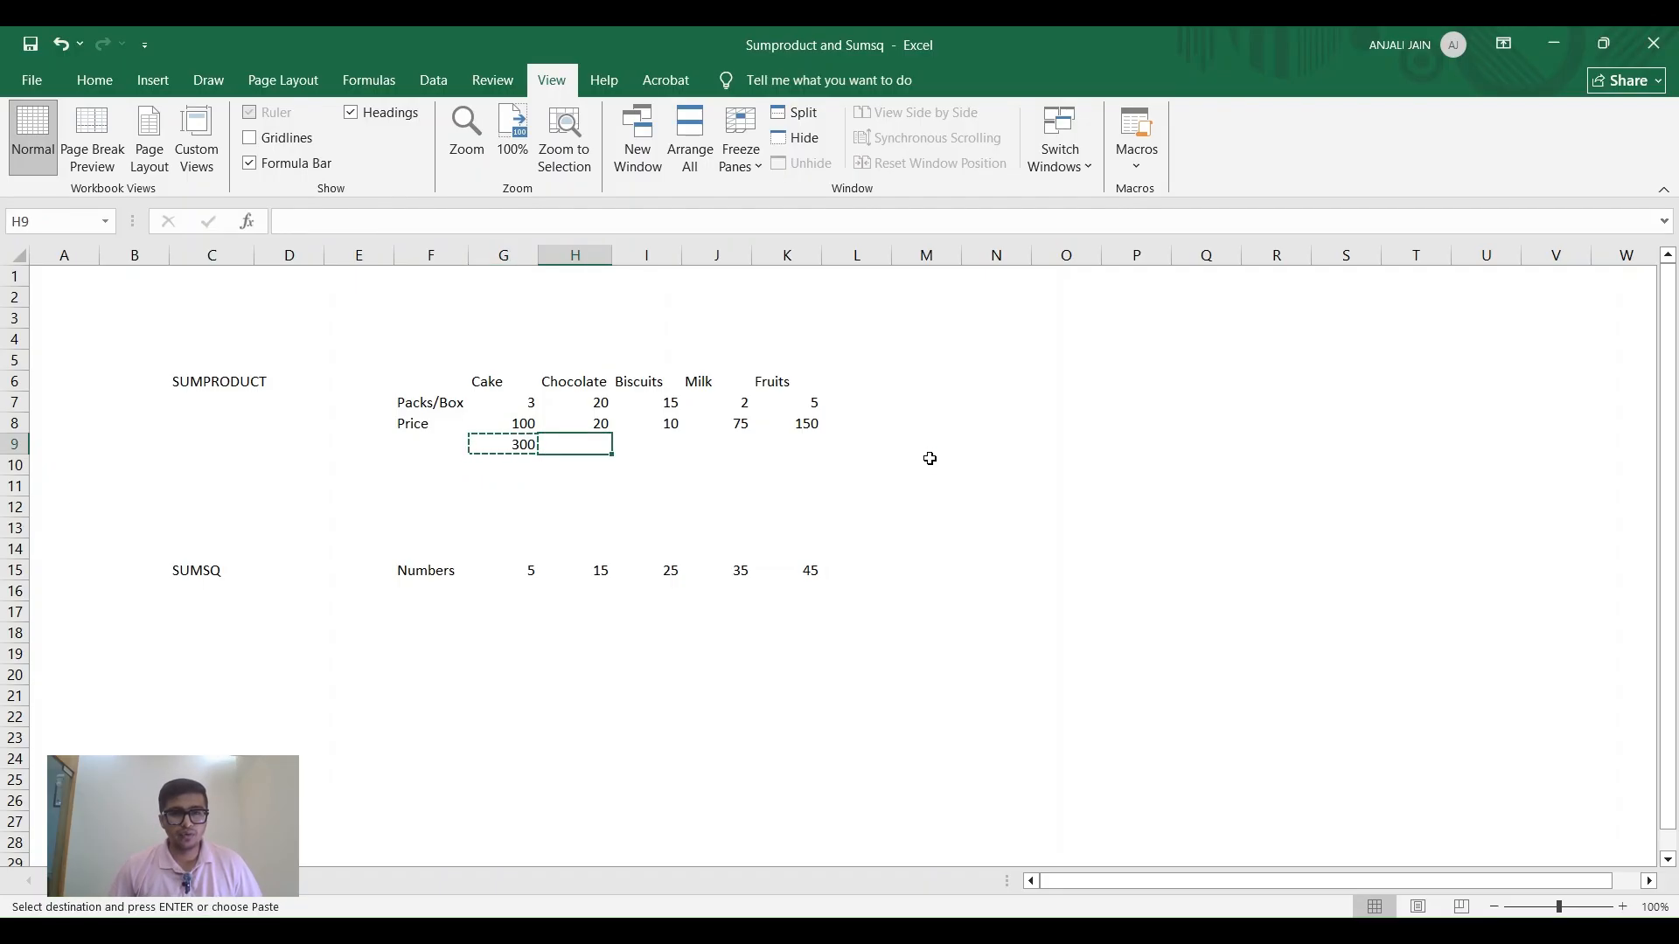
pyautogui.press('Return')
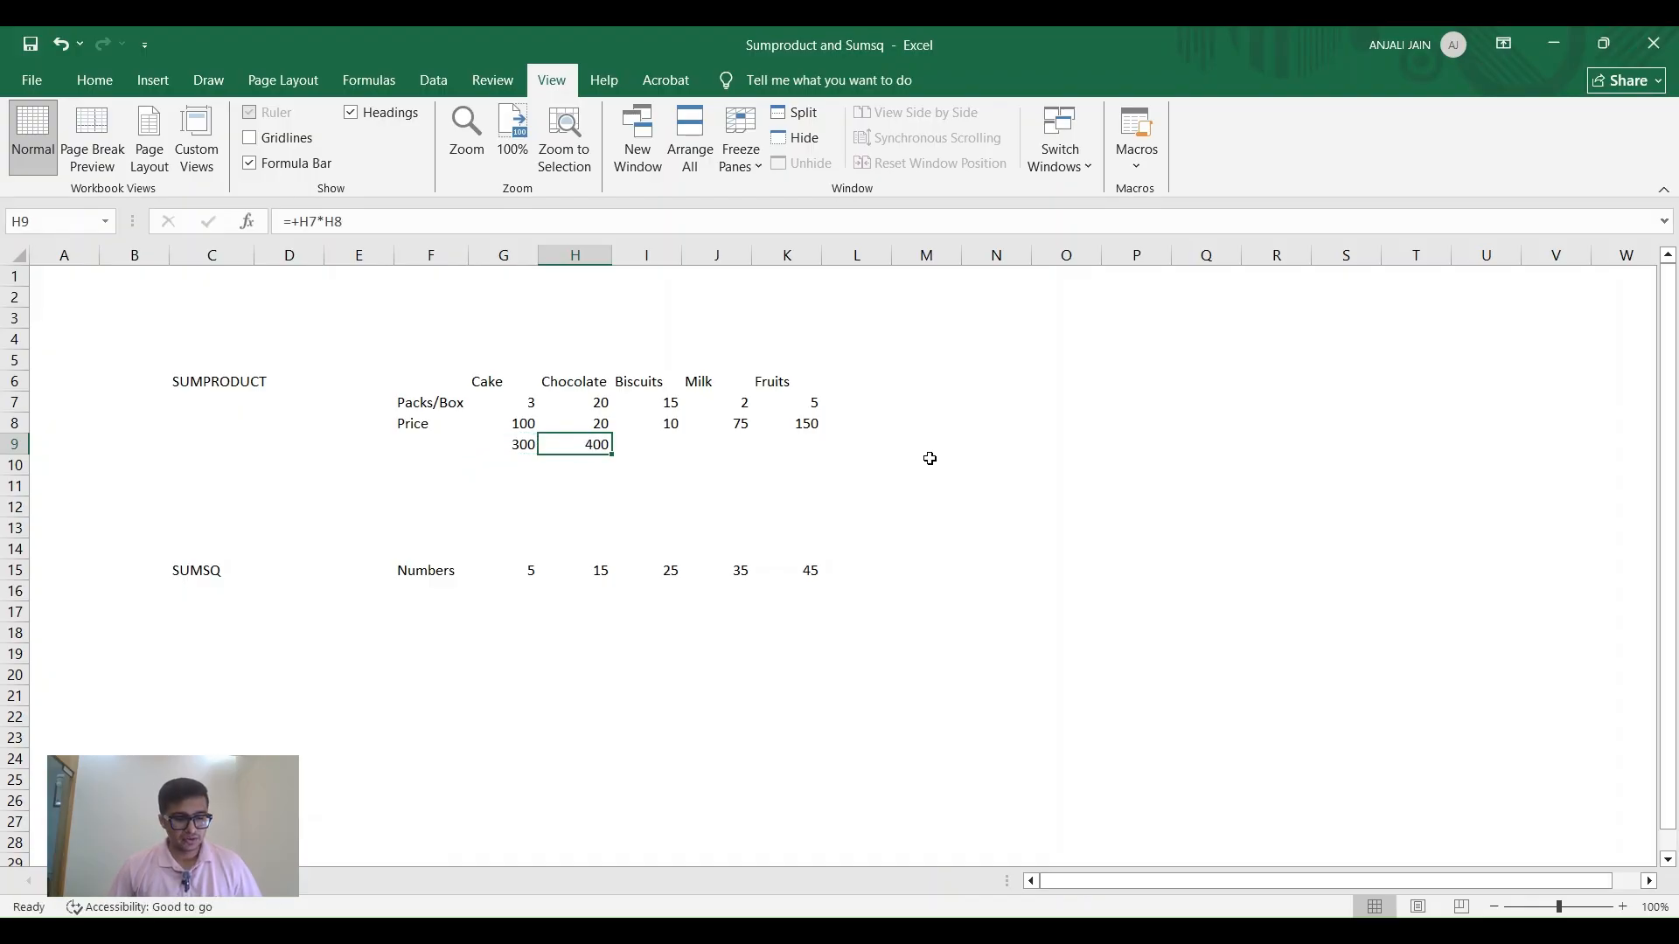
pyautogui.hotkey('ctrl', 'c')
pyautogui.press('Right')
pyautogui.hotkey('shift', 'Right')
pyautogui.hotkey('shift', 'Right')
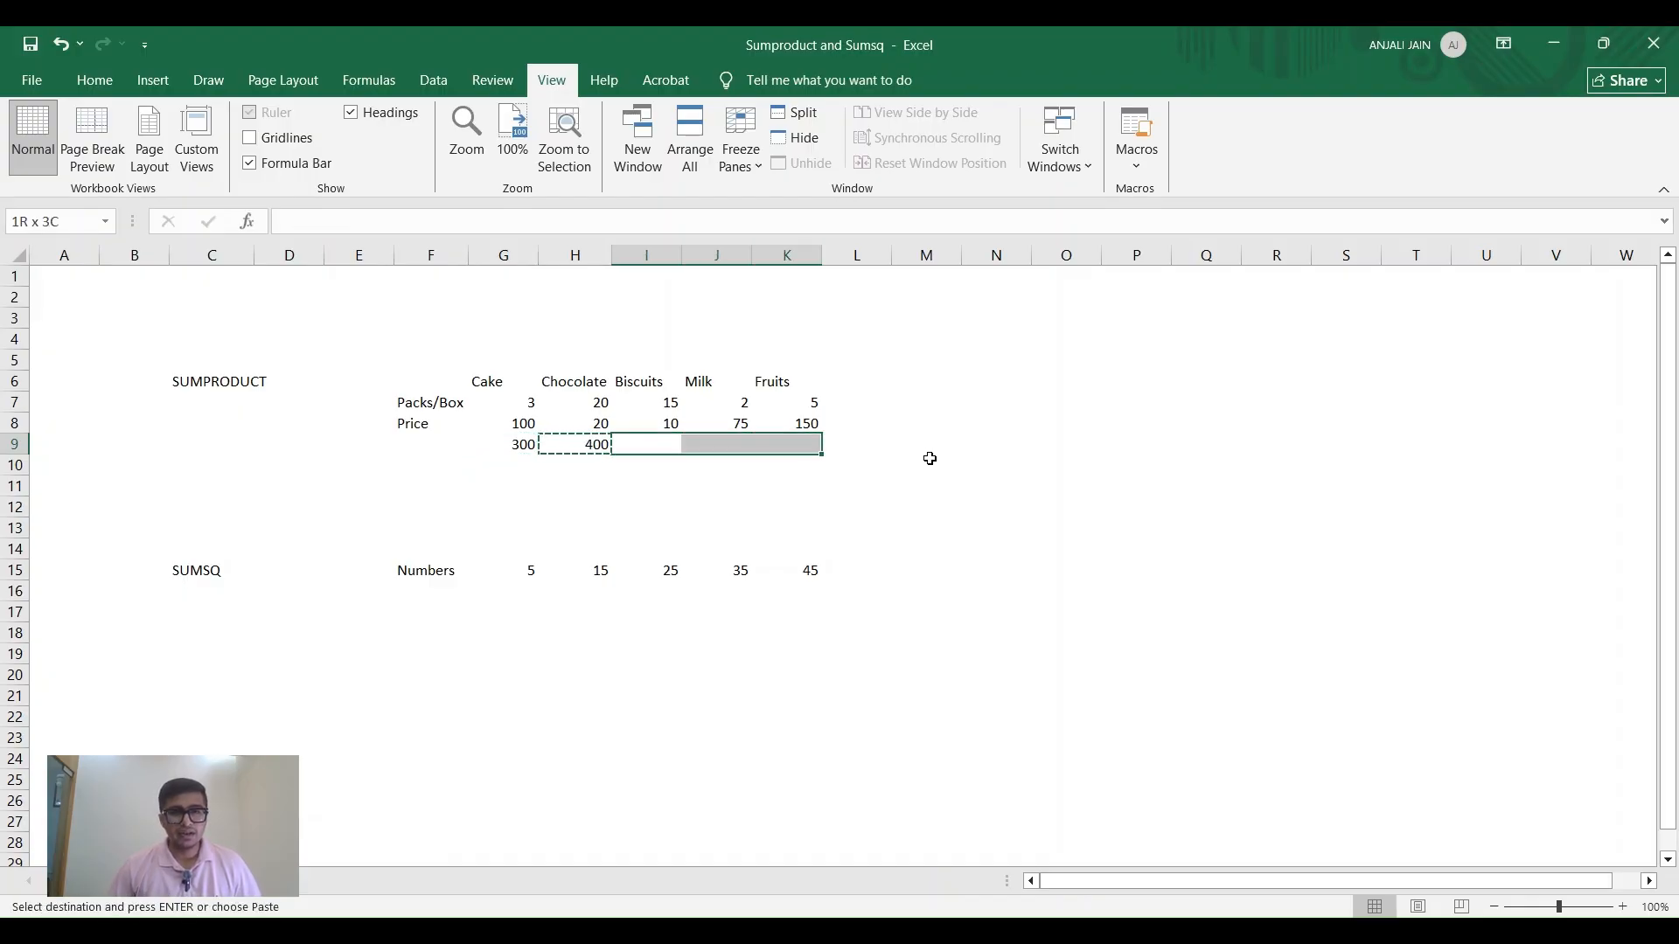
pyautogui.press('Return')
# - Total the row of products in cell L9 with a SUM formula over G9:K9
pyautogui.press('Right')
pyautogui.press('Right')
pyautogui.press('Right')
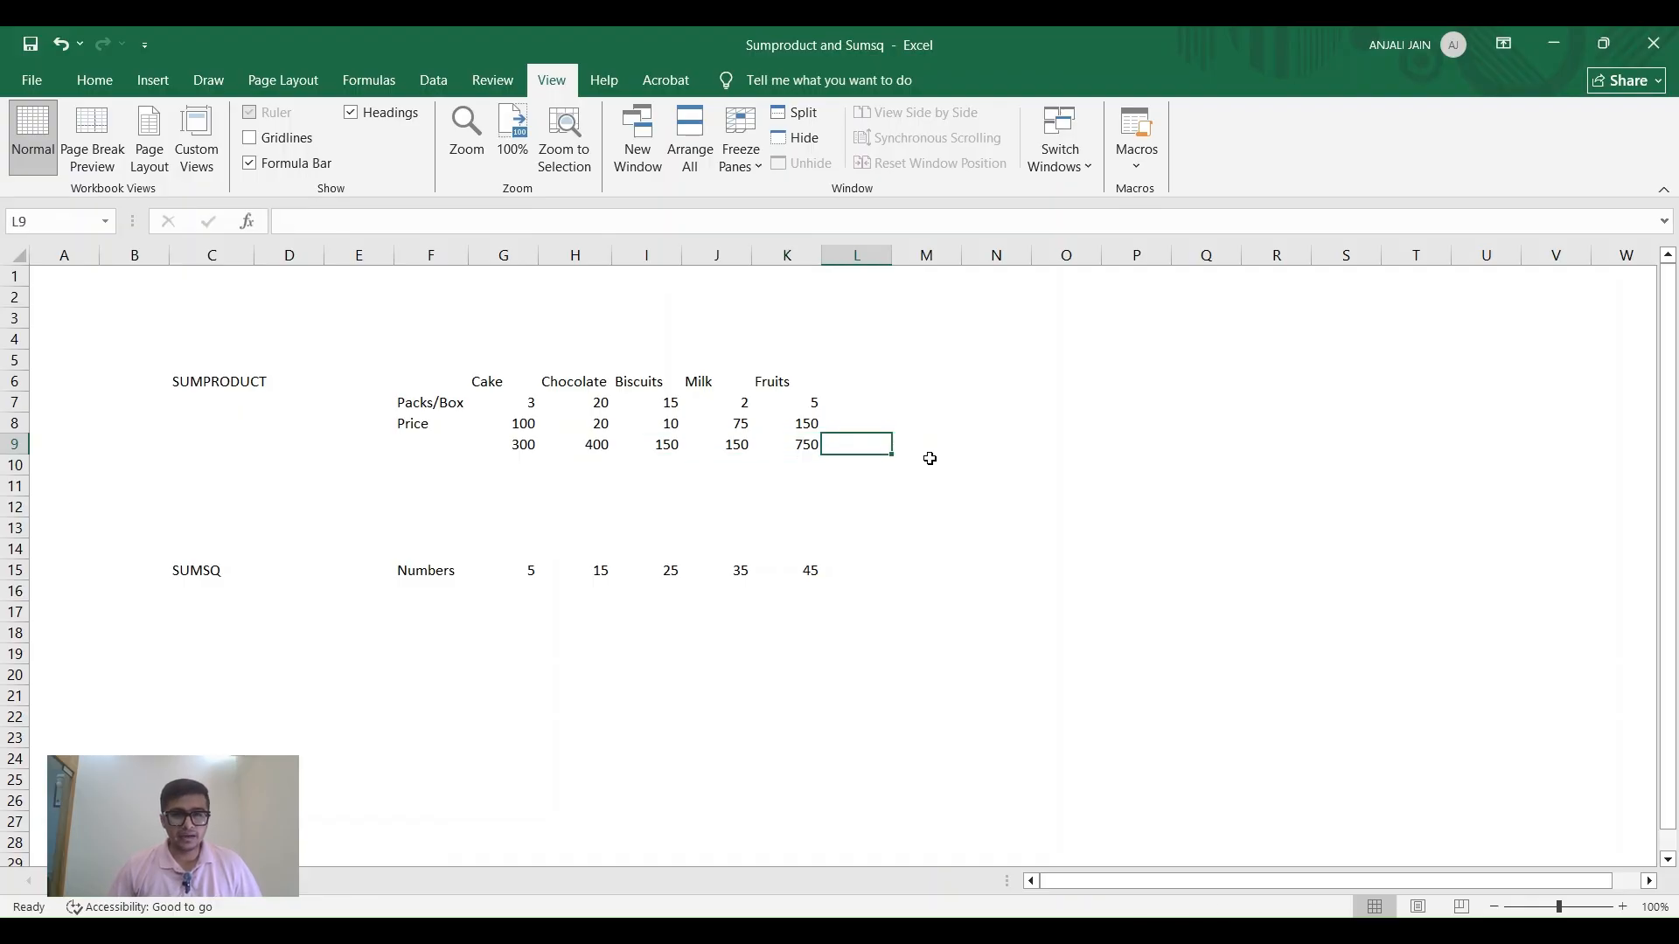
pyautogui.write('+SUM(')
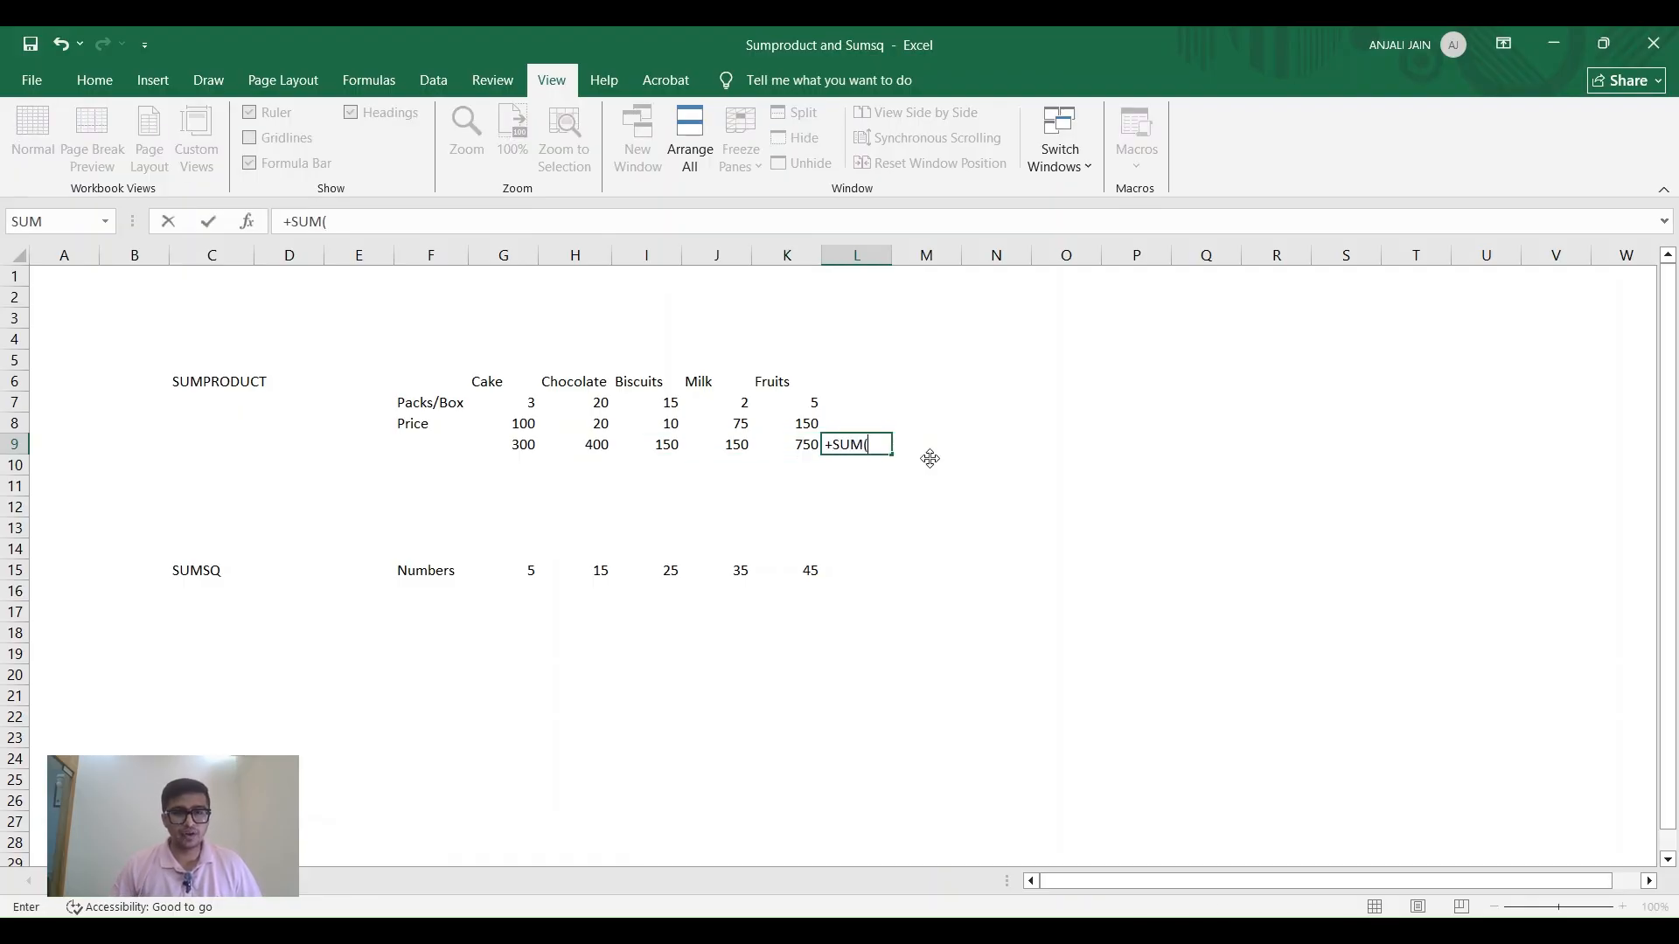
pyautogui.press('Left')
pyautogui.hotkey('shift', 'Left')
pyautogui.hotkey('shift', 'Left')
pyautogui.hotkey('shift', 'Left')
pyautogui.hotkey('shift', 'Left')
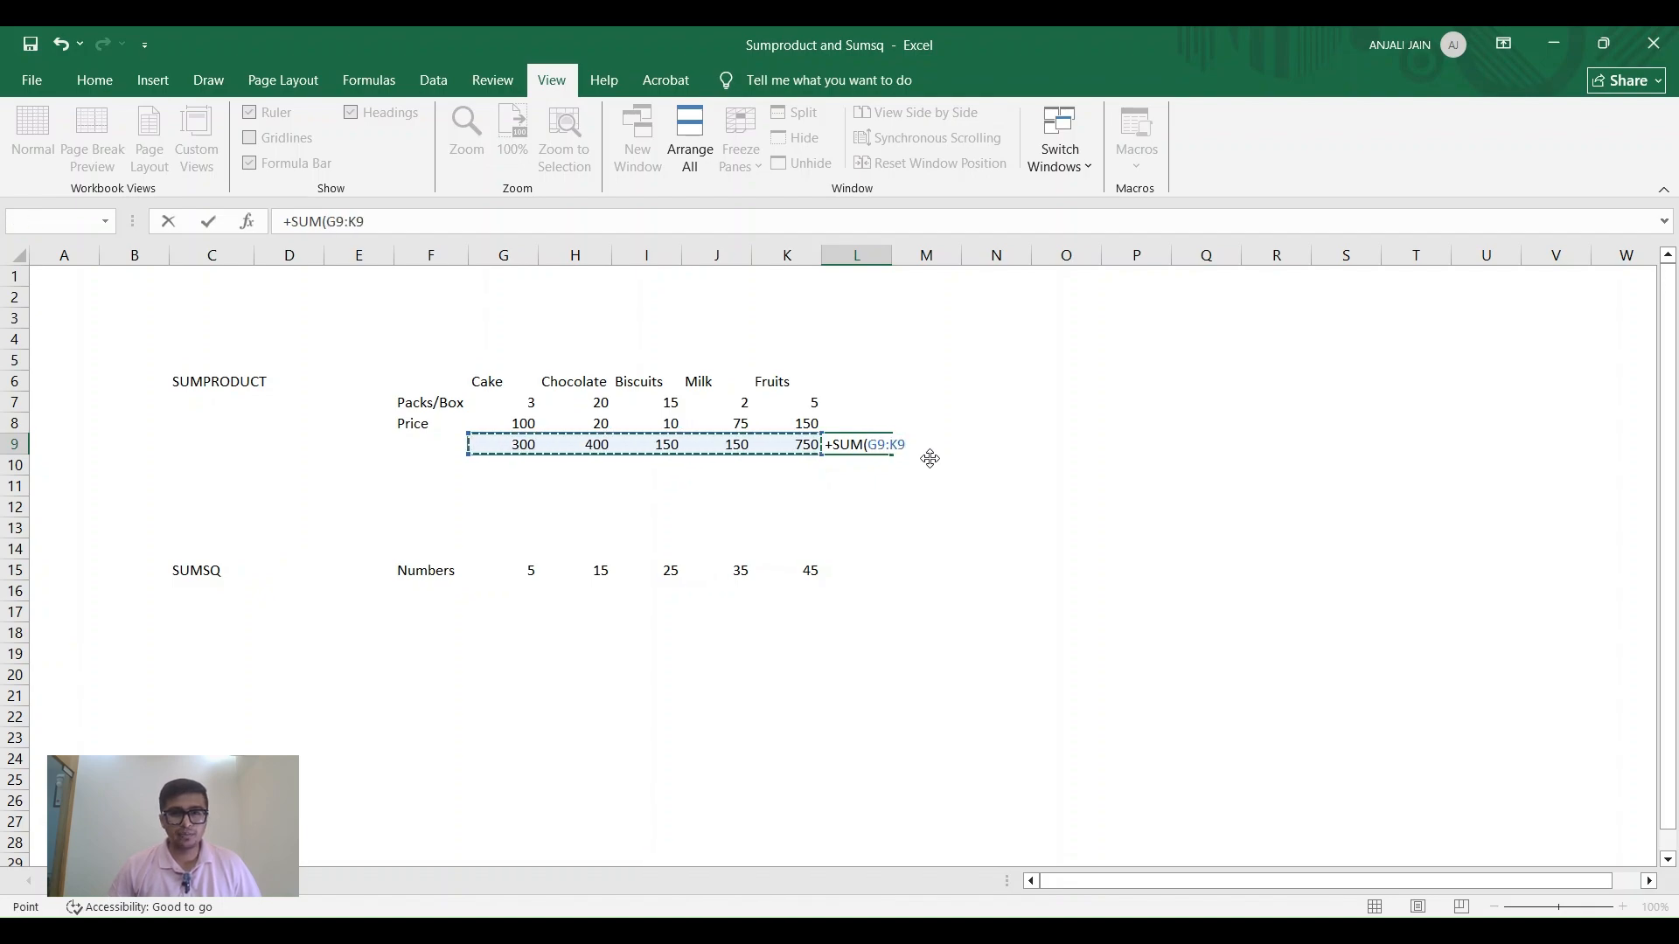
pyautogui.press('Return')
pyautogui.press('Up')
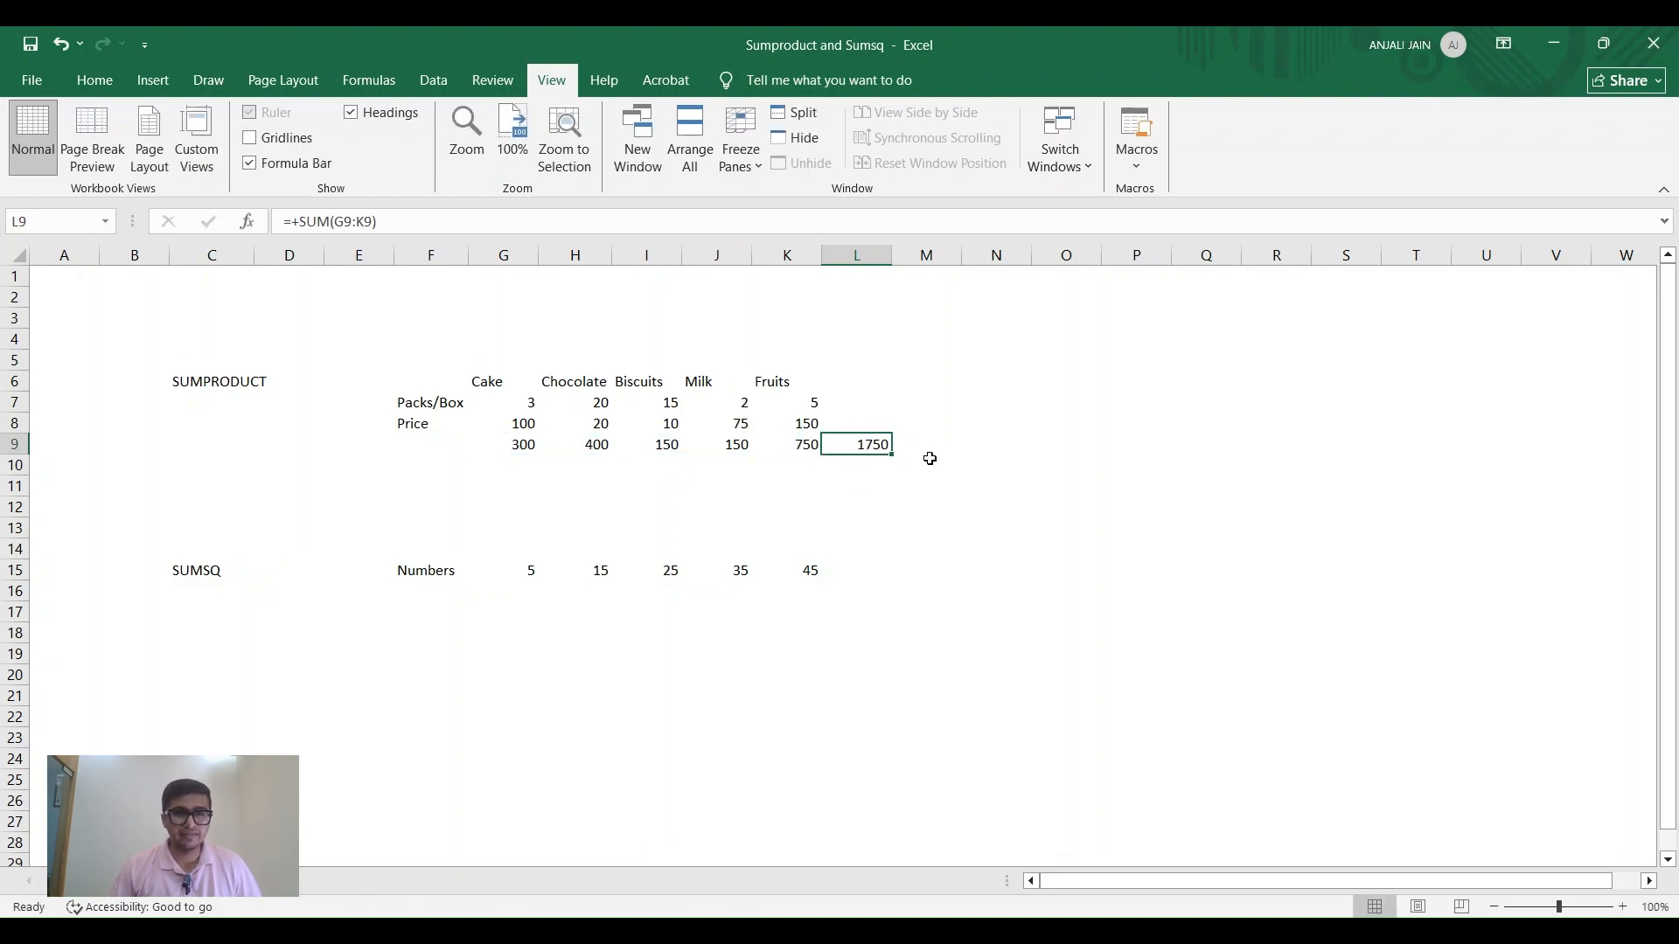
pyautogui.click(525, 444)
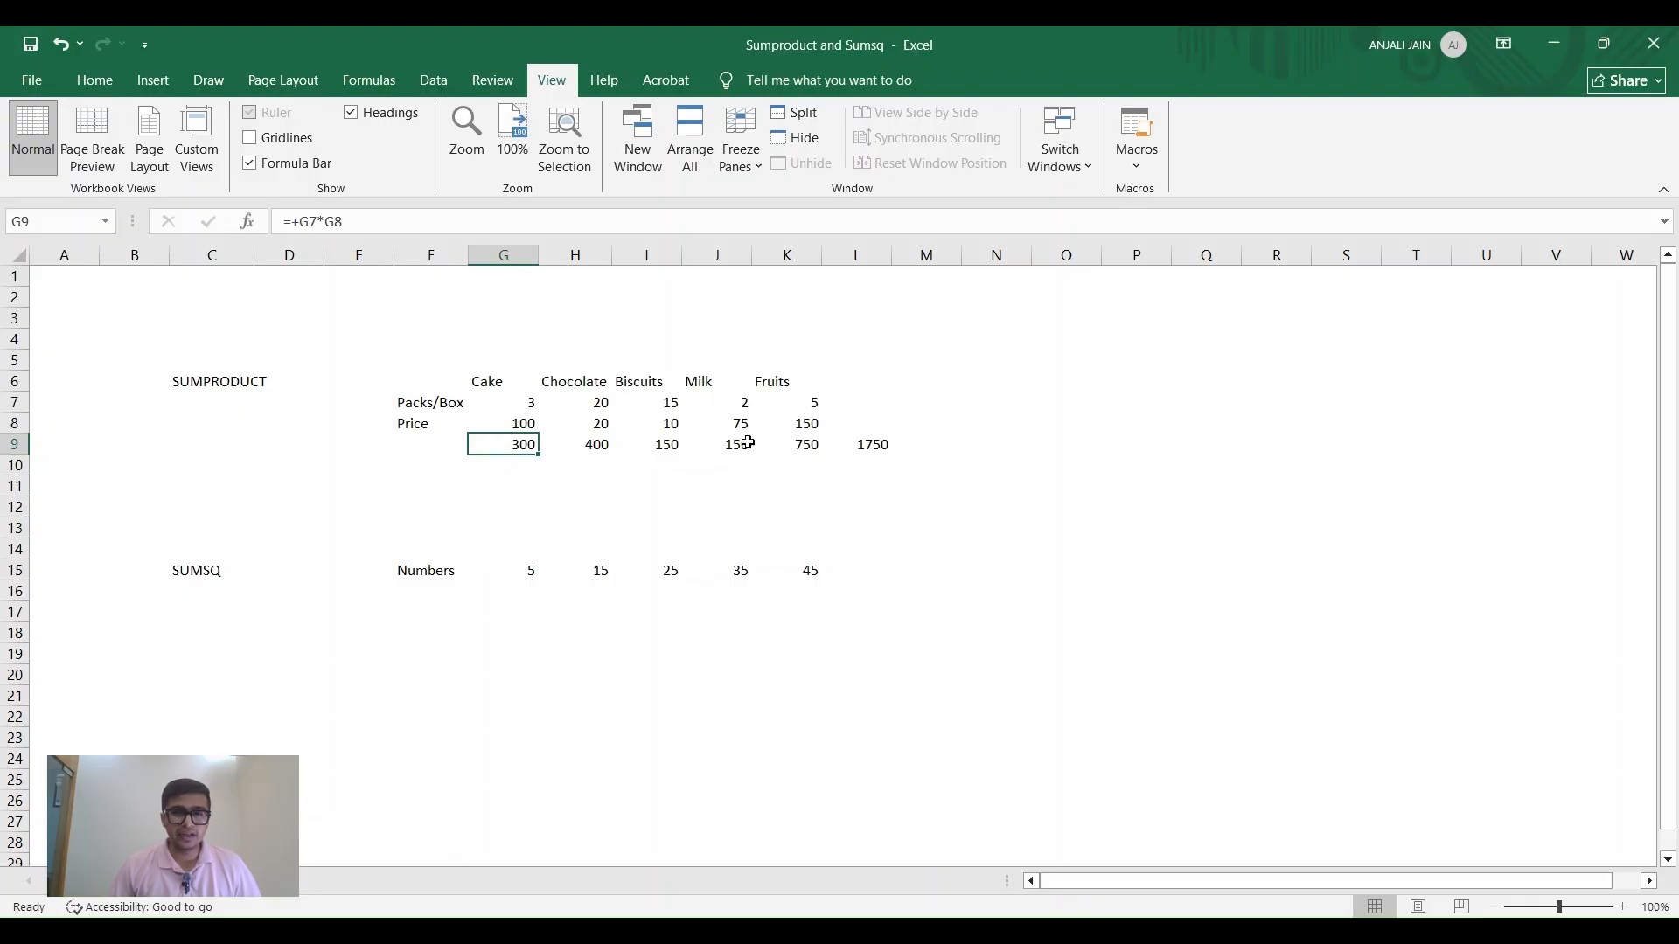
pyautogui.click(869, 447)
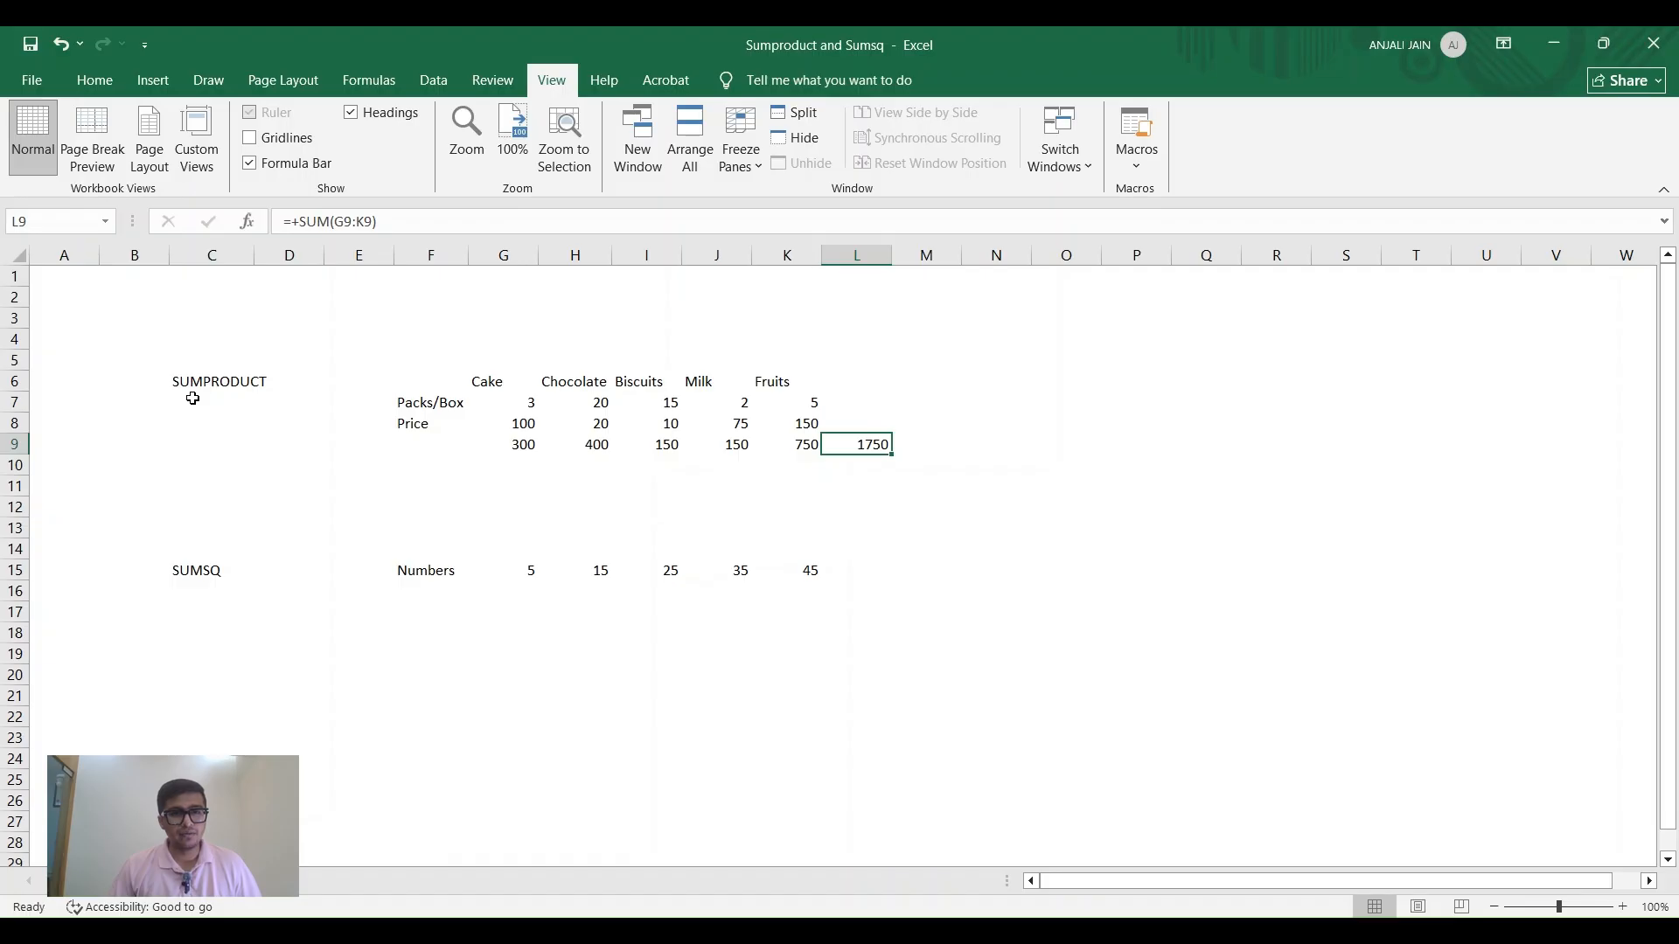
# - Enter a SUMPRODUCT formula in cell L11 using the Packs/Box range G7:K7 and the Price range G8:K8
pyautogui.click(855, 486)
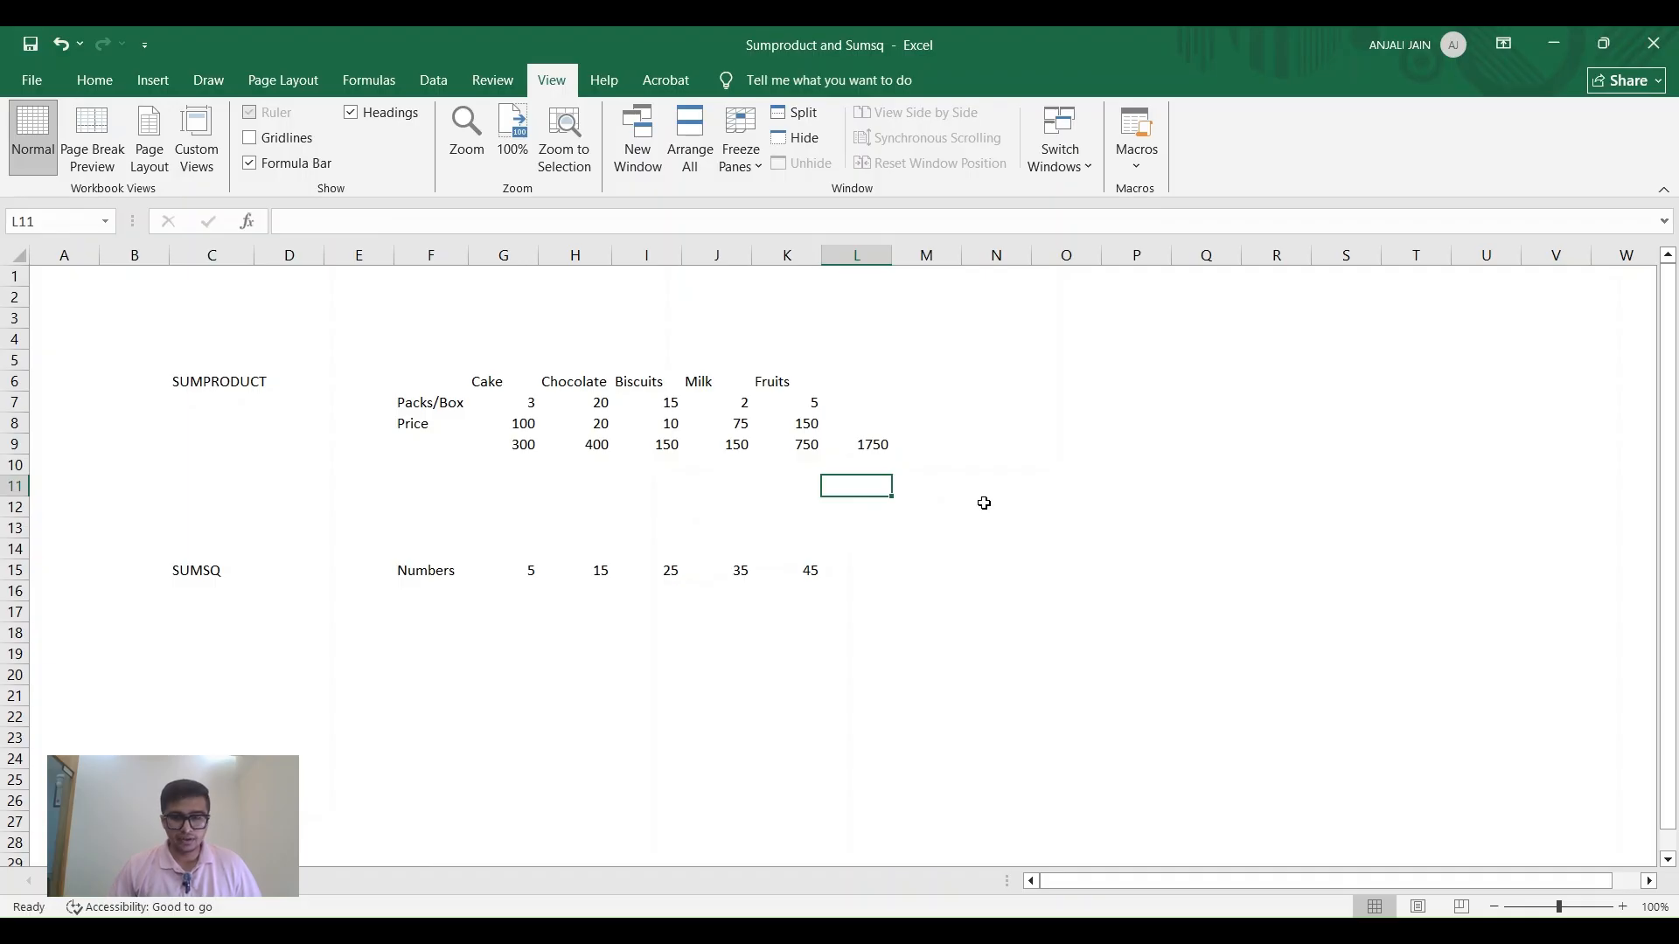
pyautogui.write('+SU')
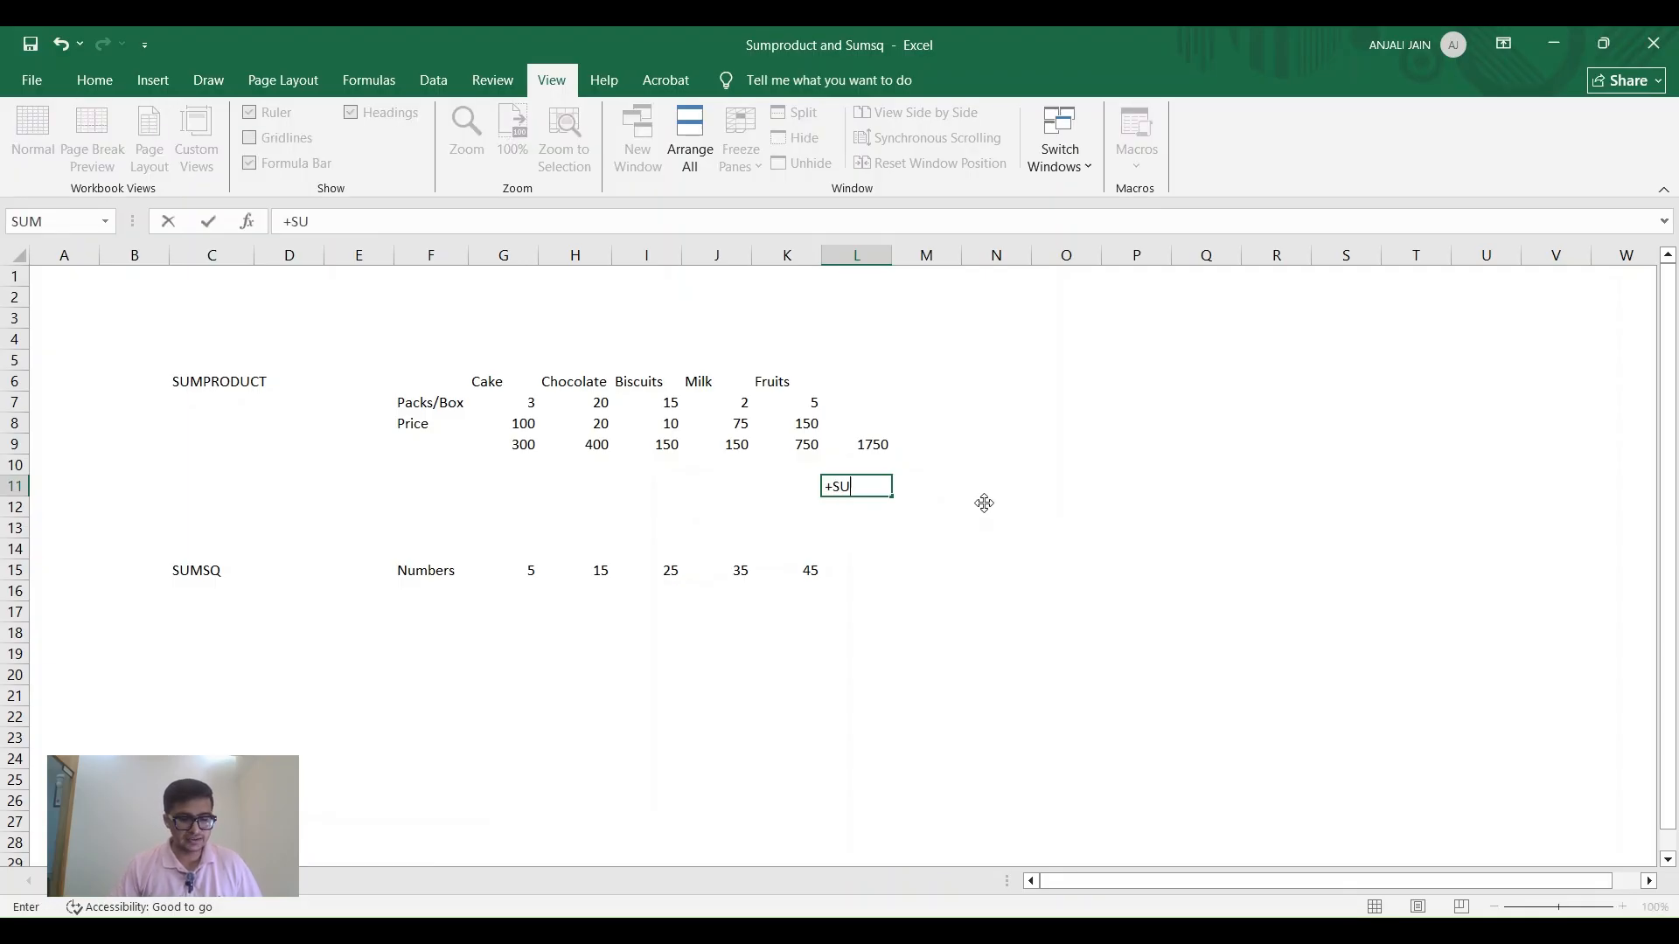
pyautogui.write('MPRODUCT(')
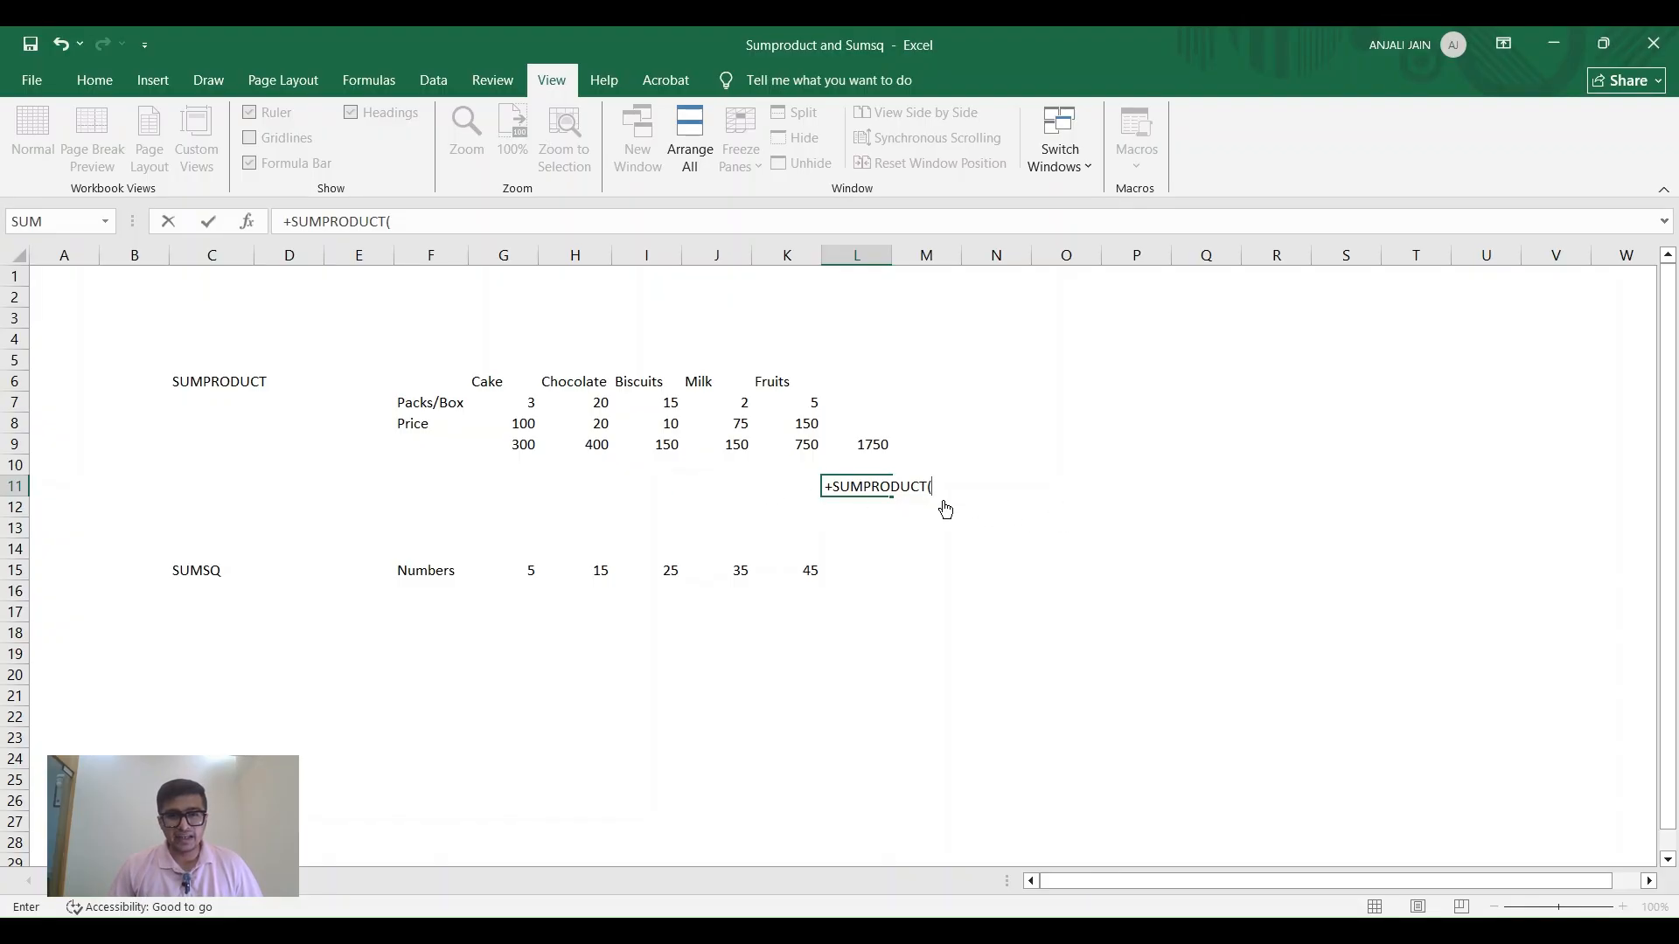
pyautogui.moveTo(499, 403); pyautogui.dragTo(775, 400)
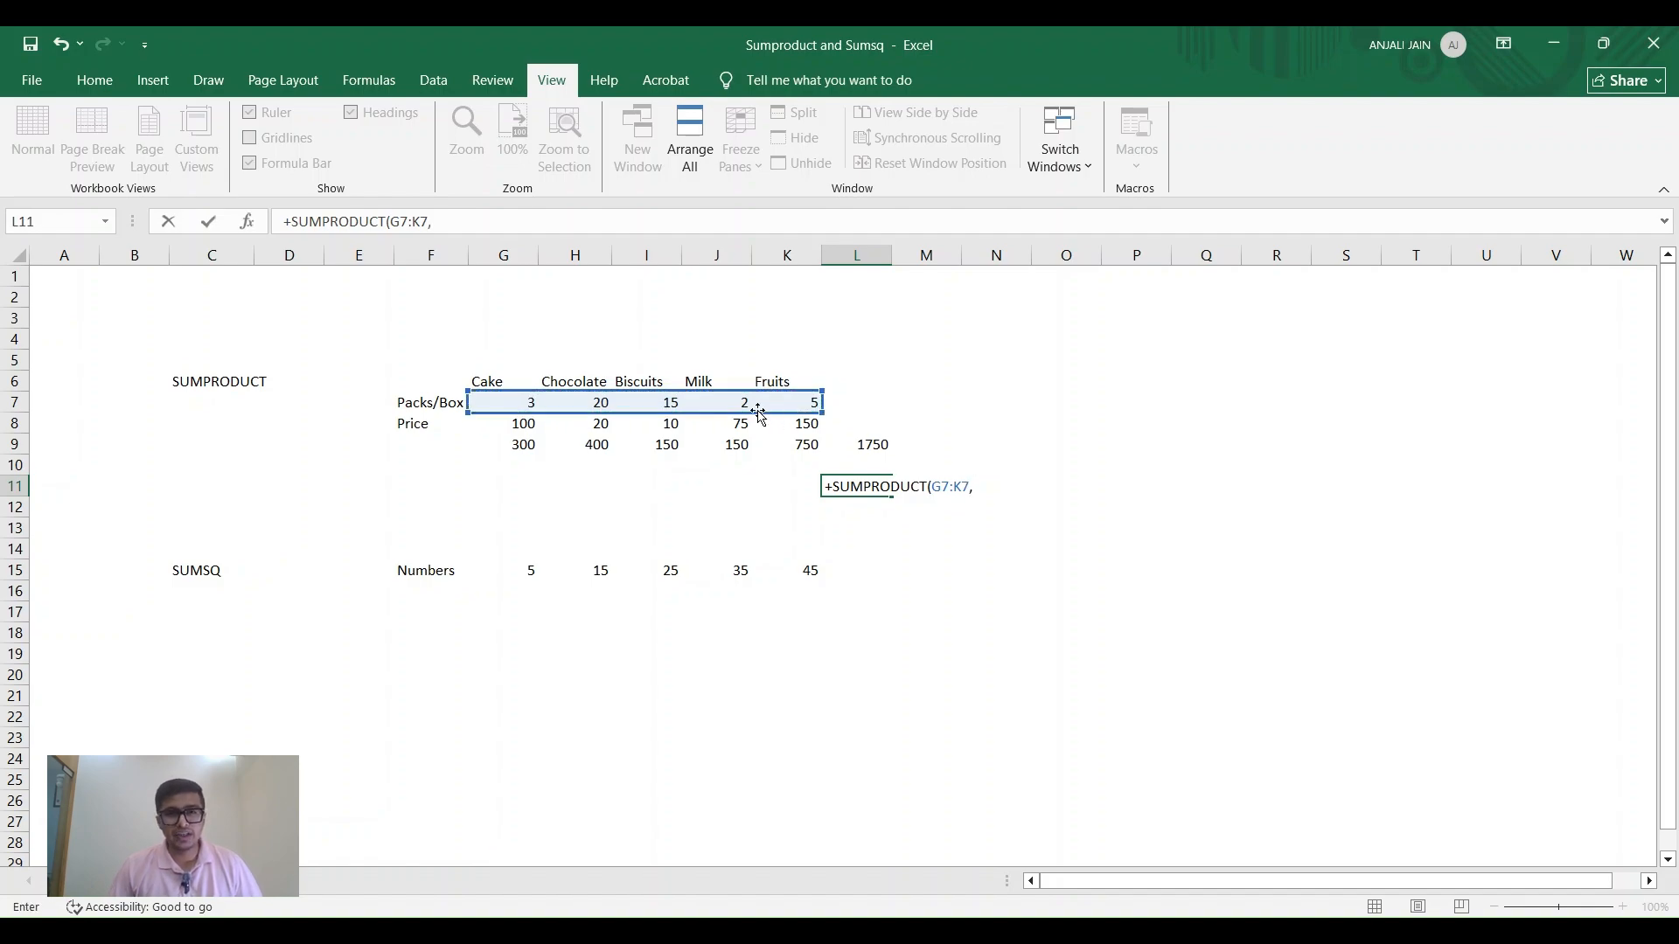
pyautogui.write(',')
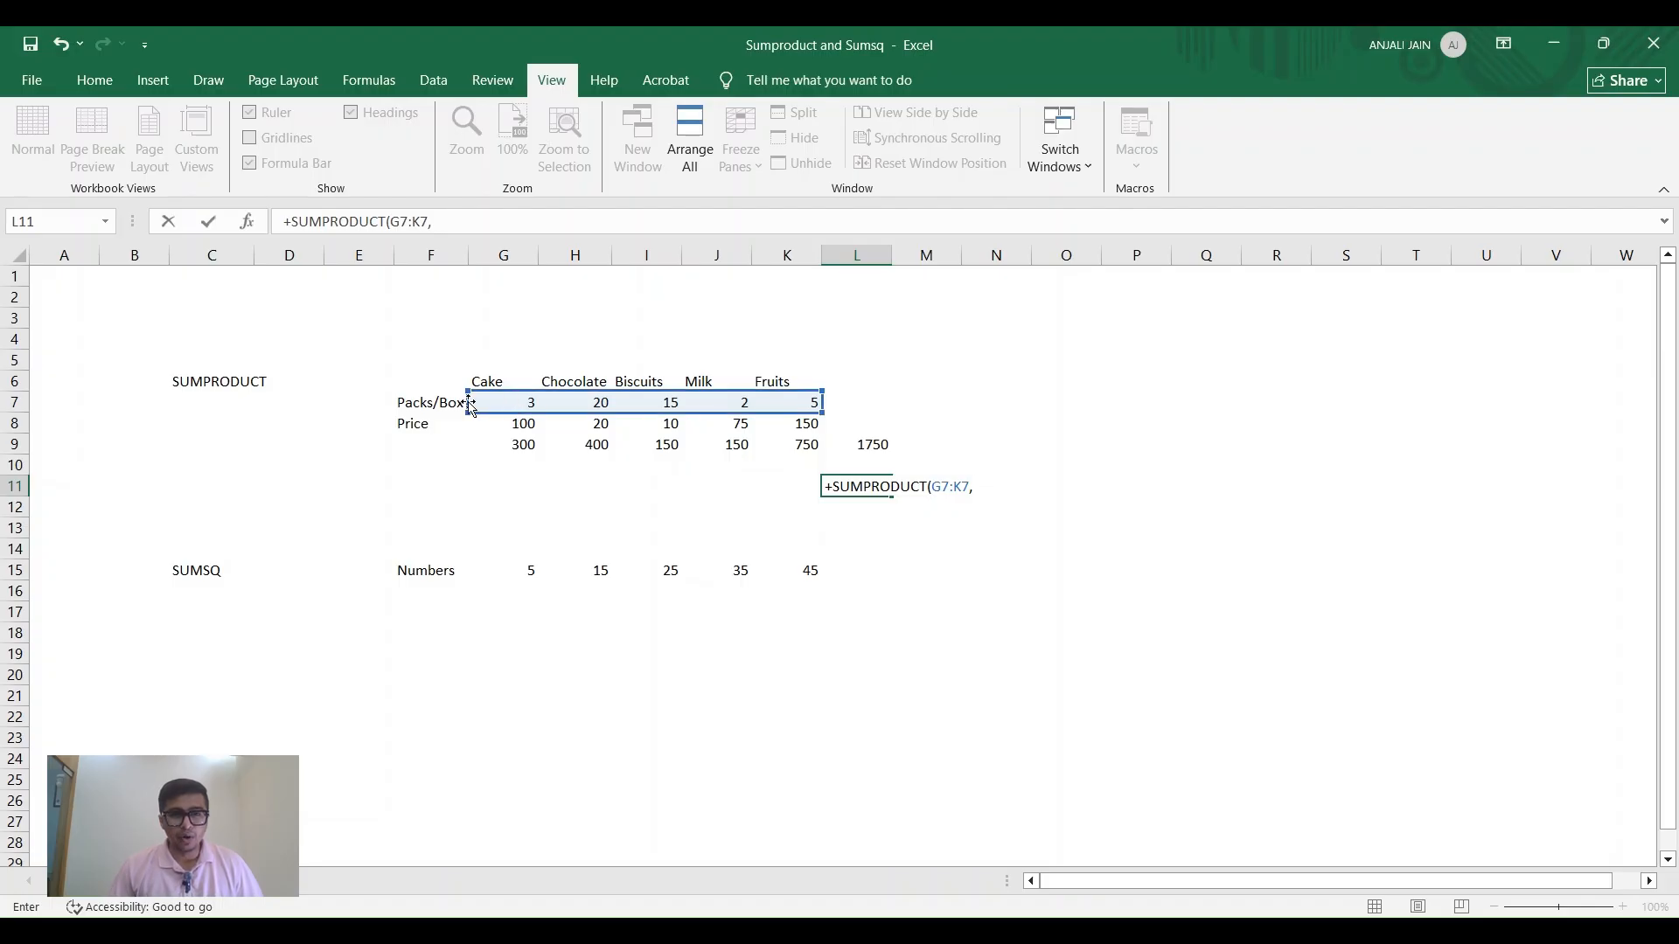
pyautogui.moveTo(523, 423); pyautogui.dragTo(781, 413)
pyautogui.write(')')
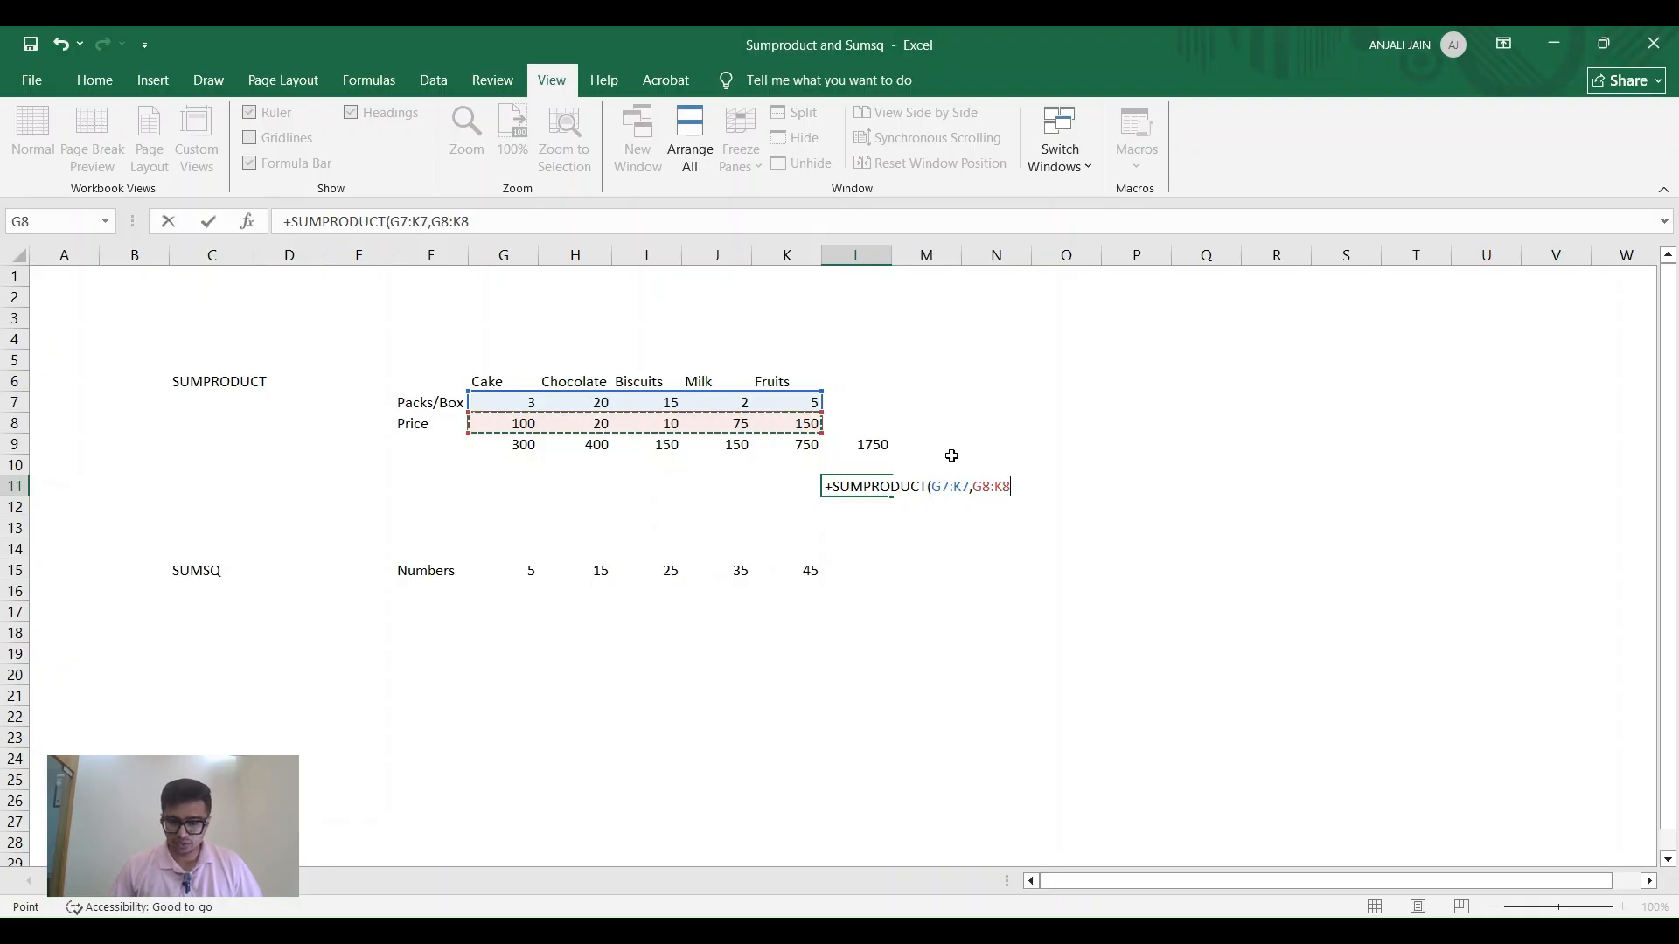
pyautogui.press('Return')
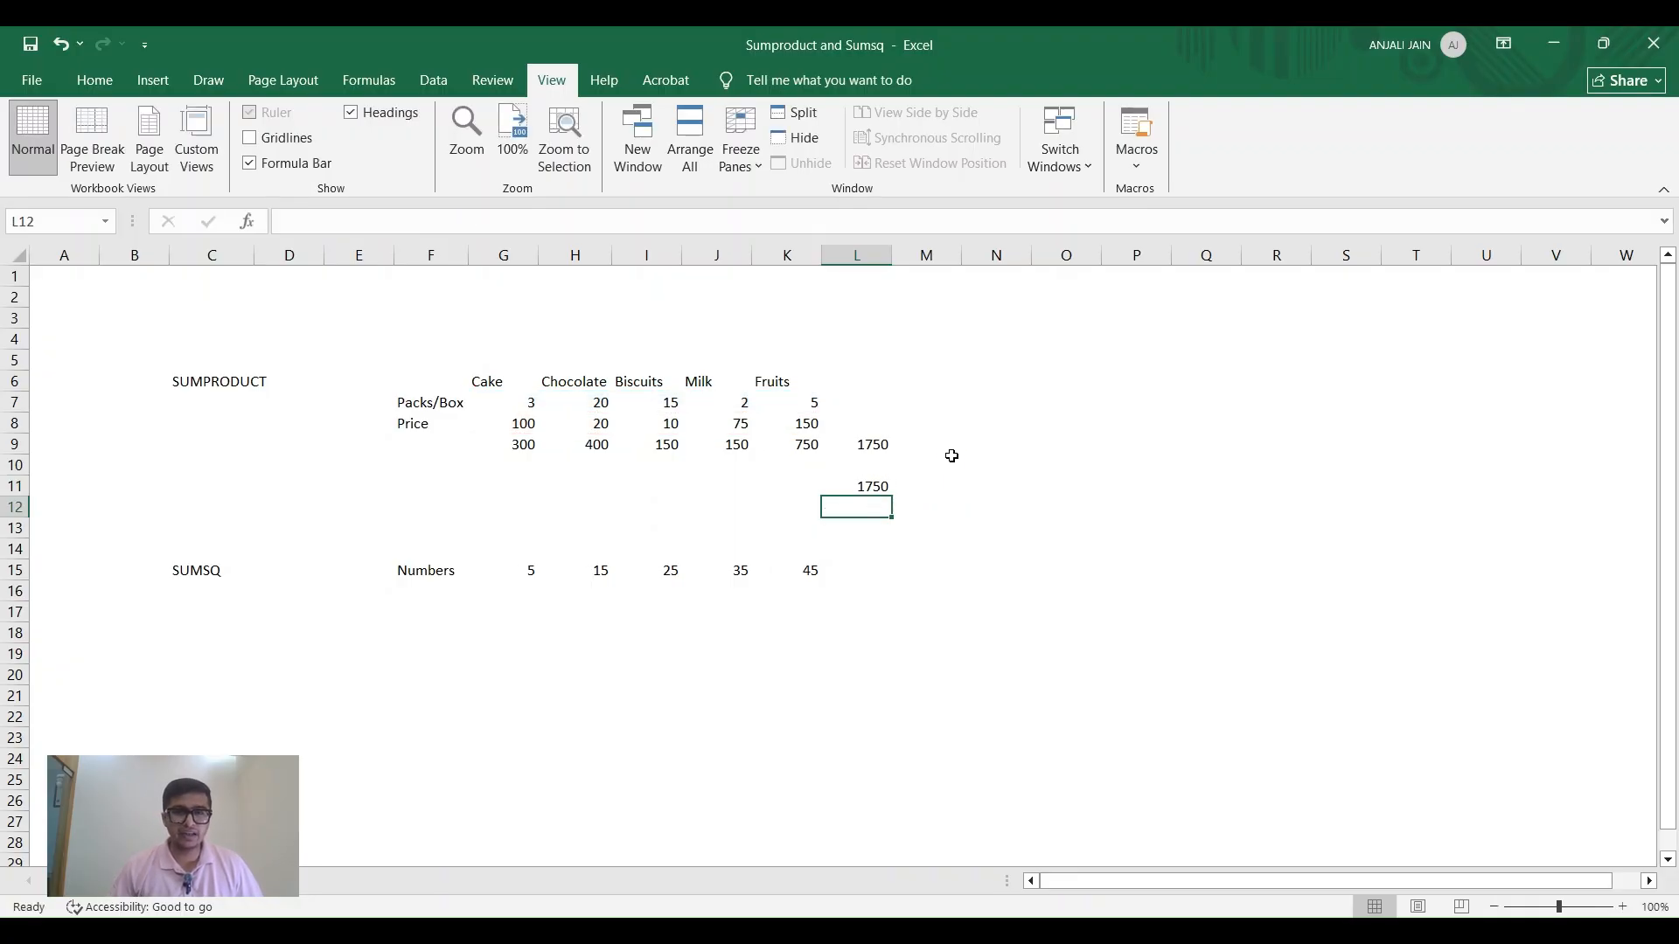
pyautogui.press('Up')
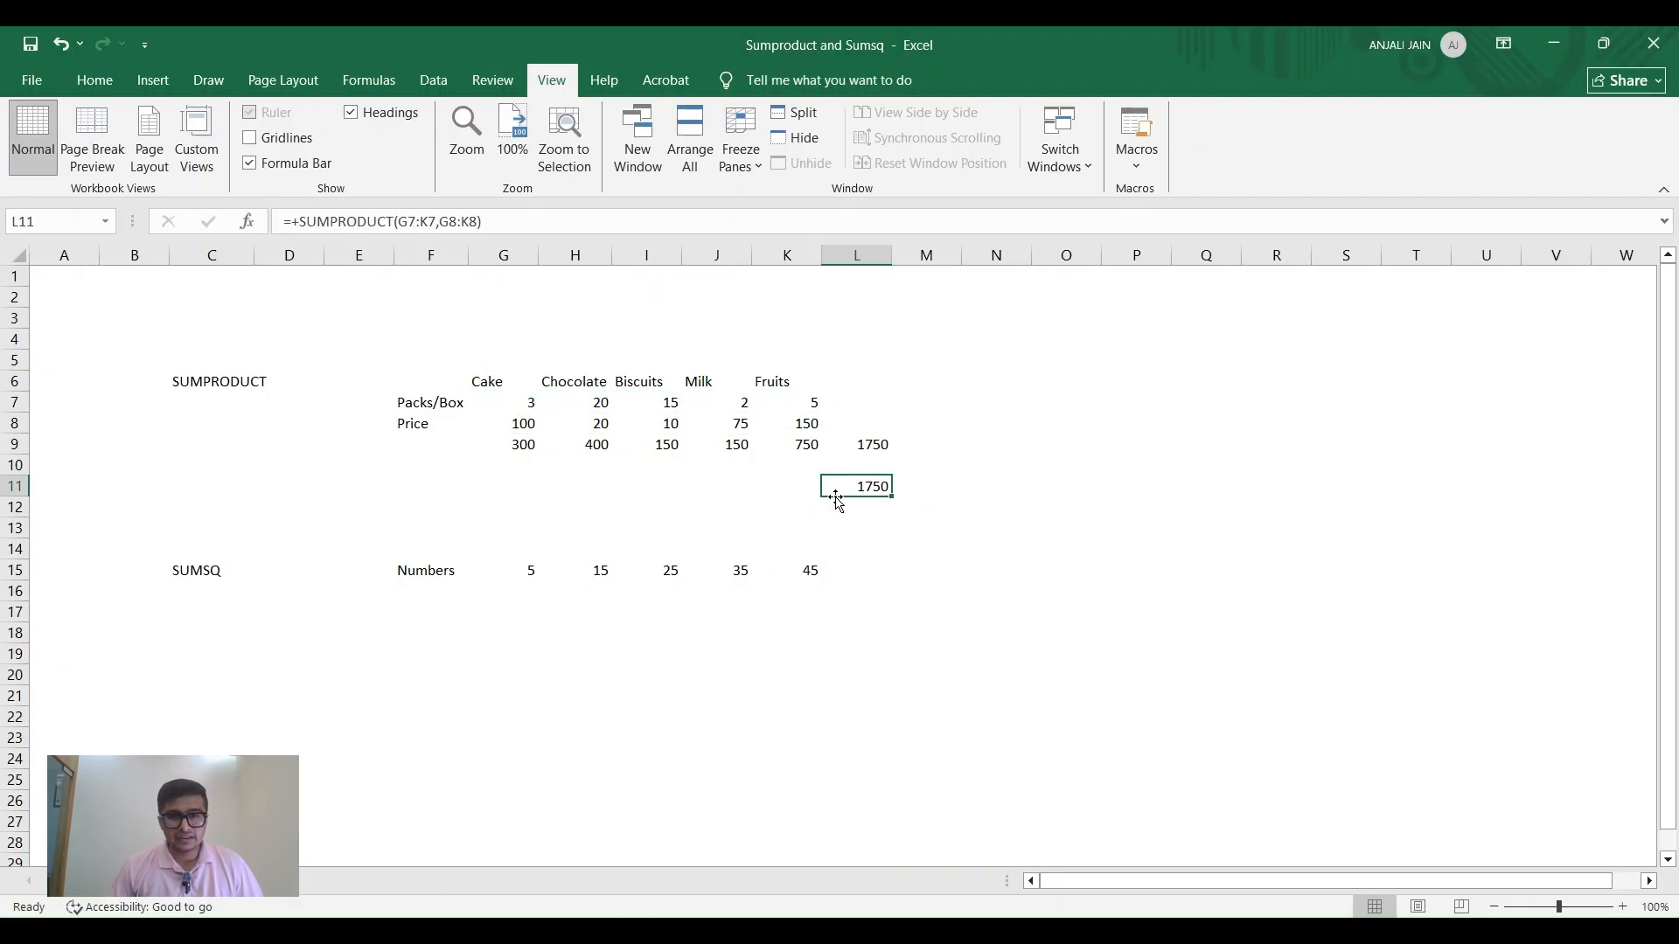
pyautogui.click(862, 445)
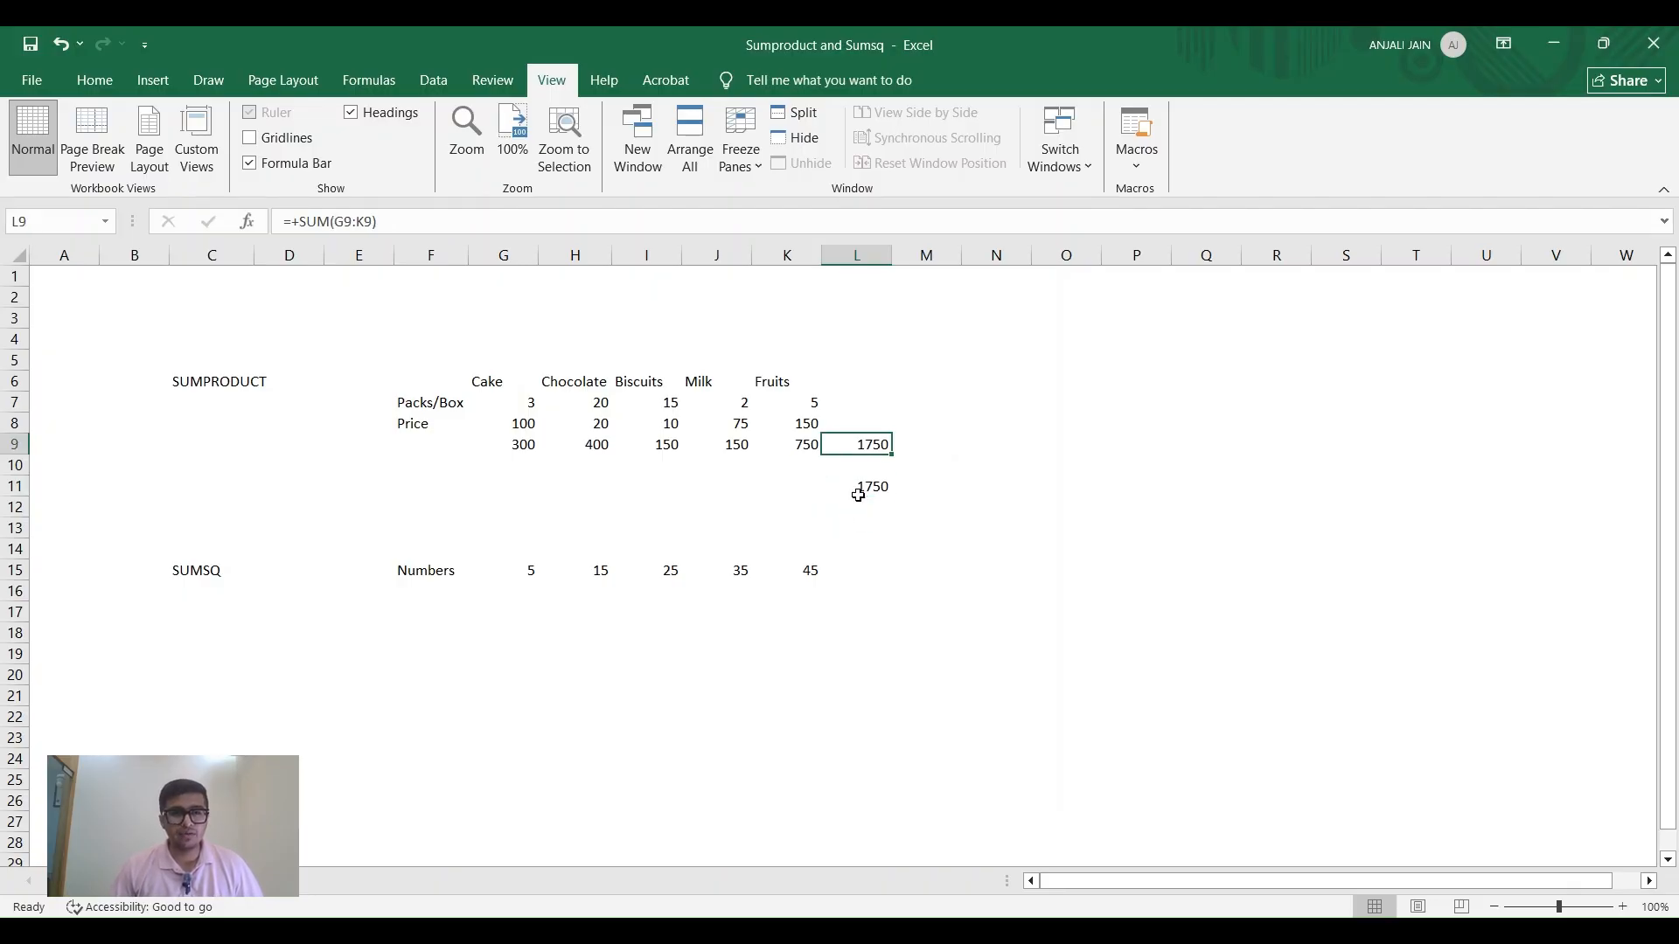
pyautogui.click(870, 486)
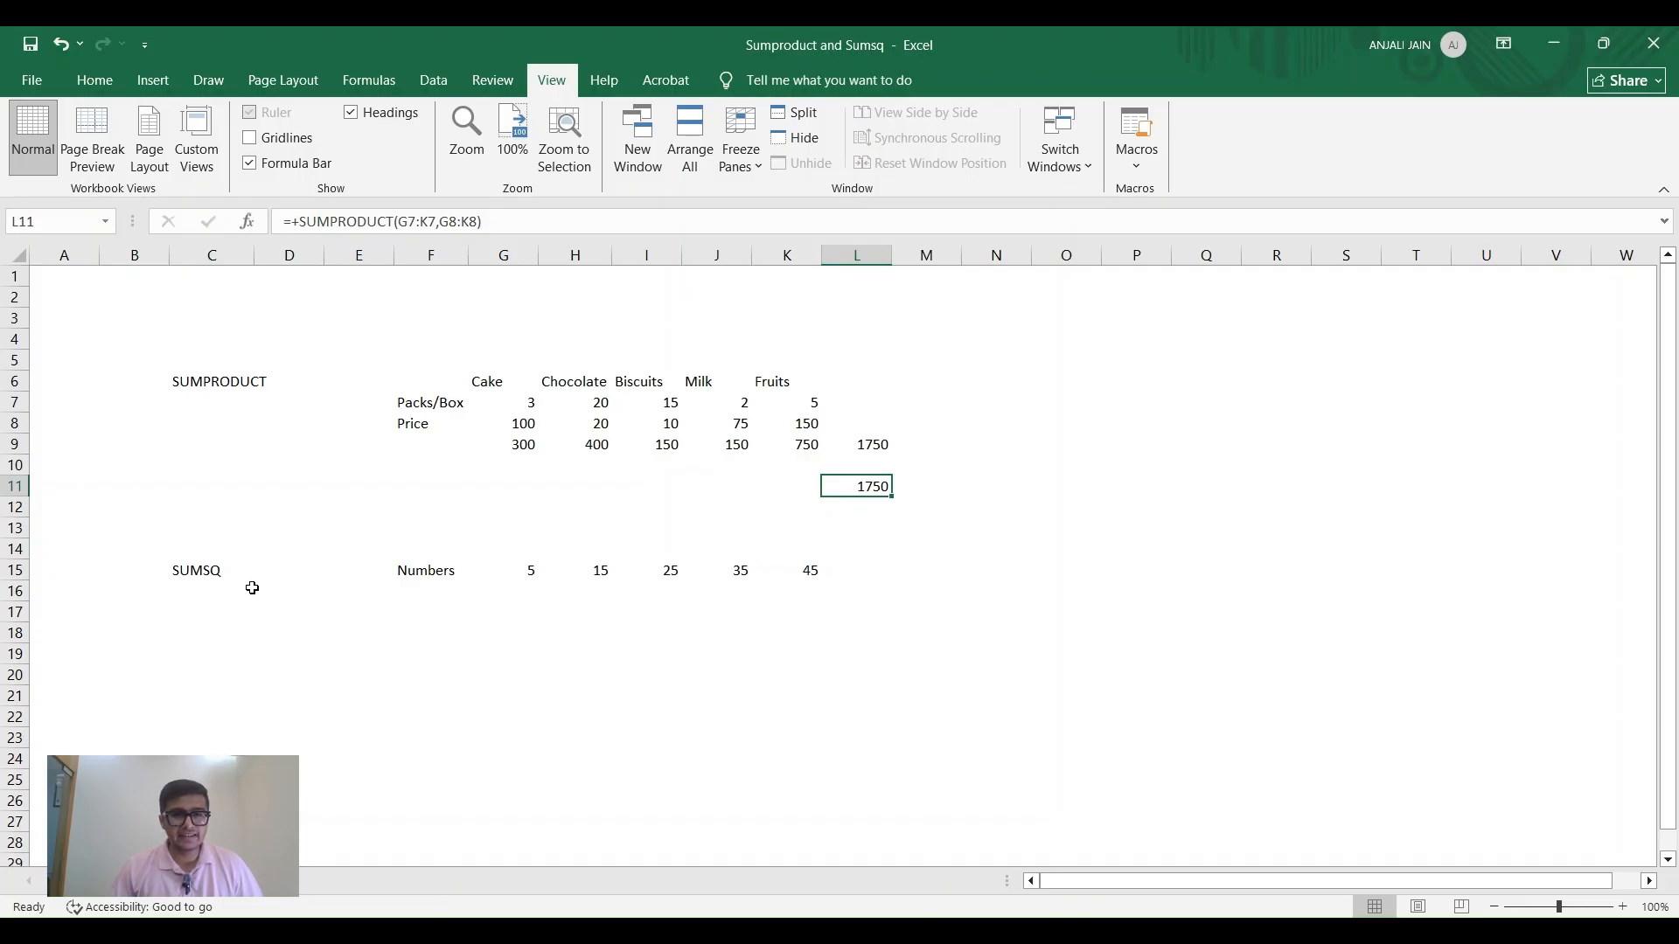
pyautogui.click(185, 573)
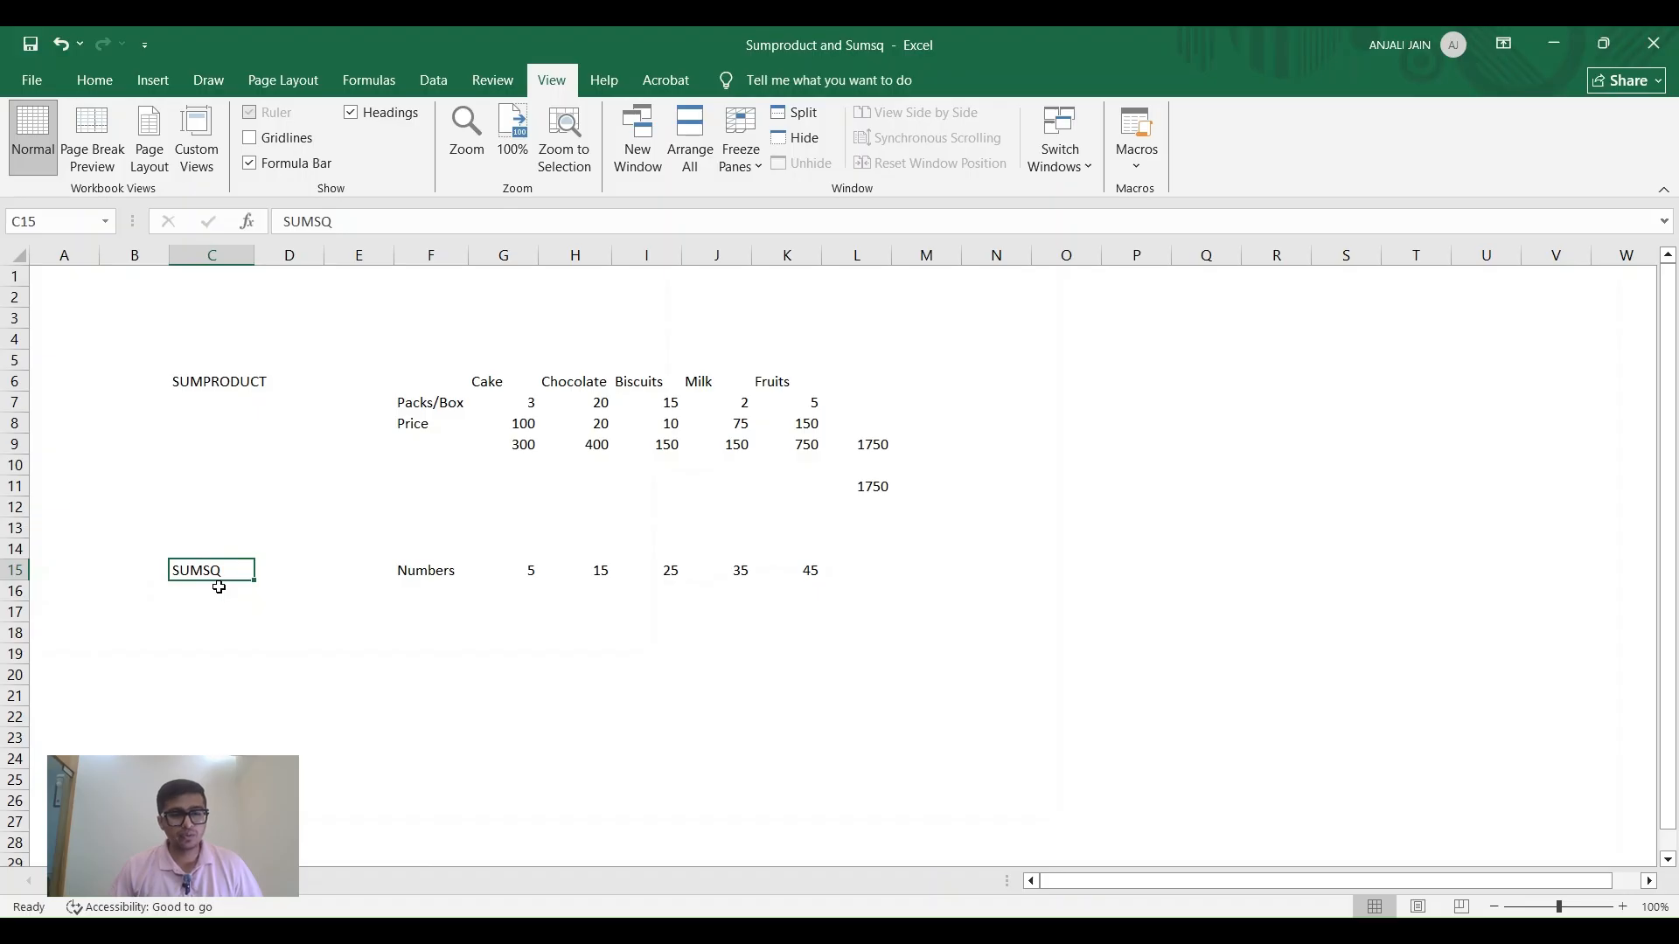
# - Square the first number of the SUMSQ example by entering +G15*G15 in cell G16
pyautogui.click(529, 597)
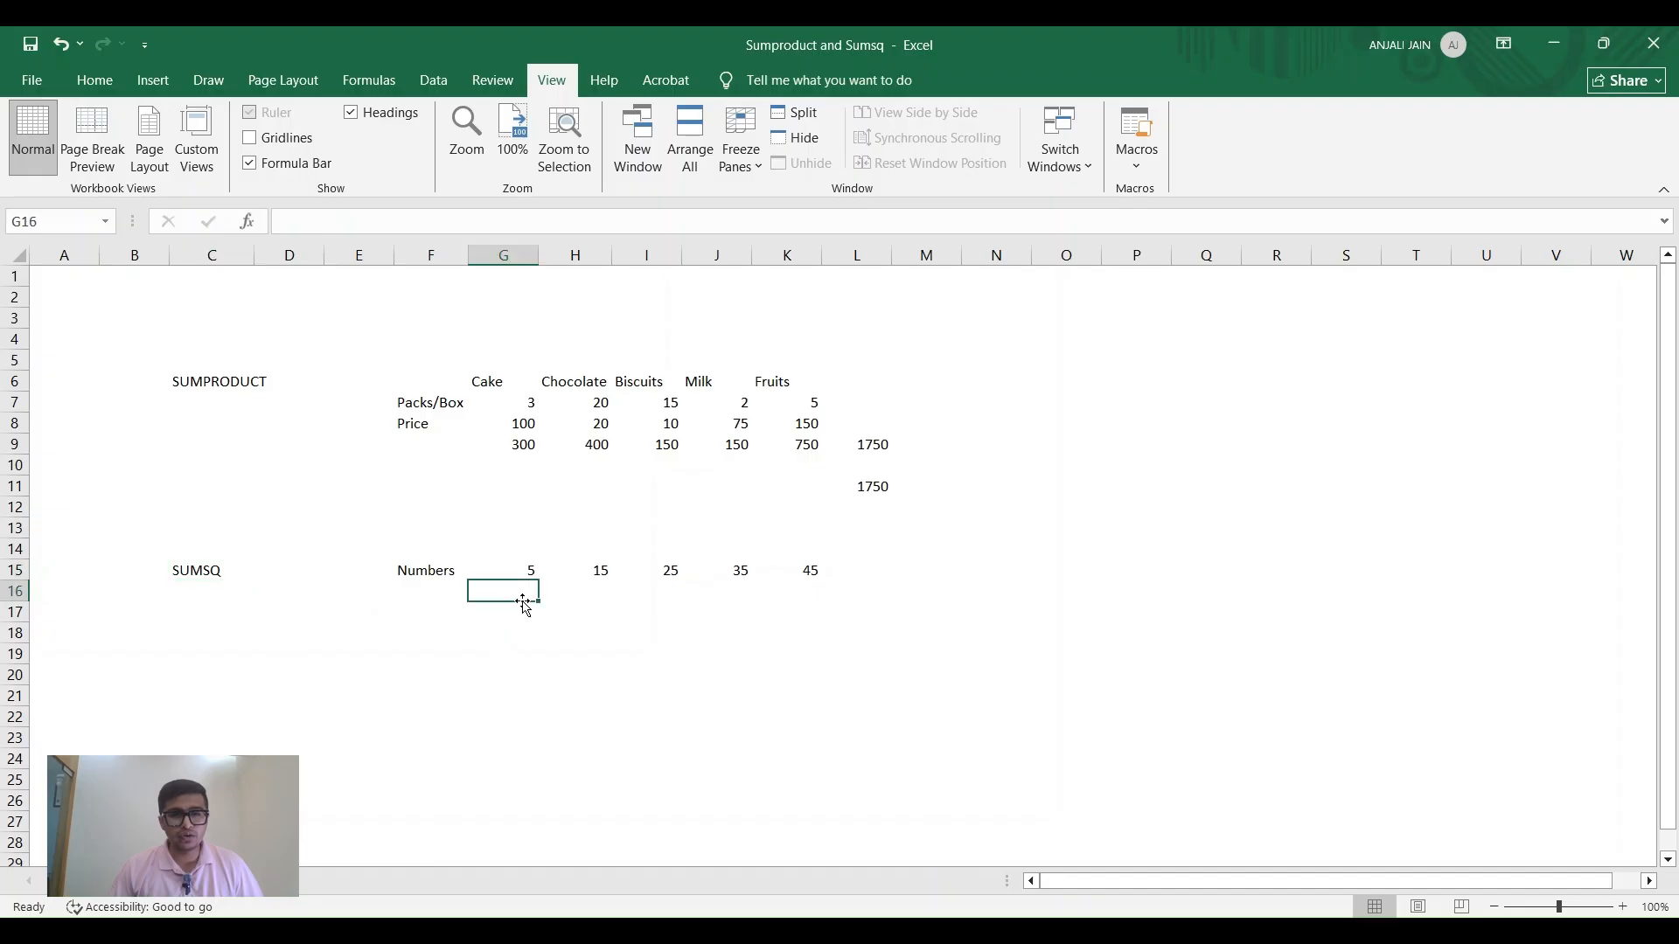
pyautogui.write('+')
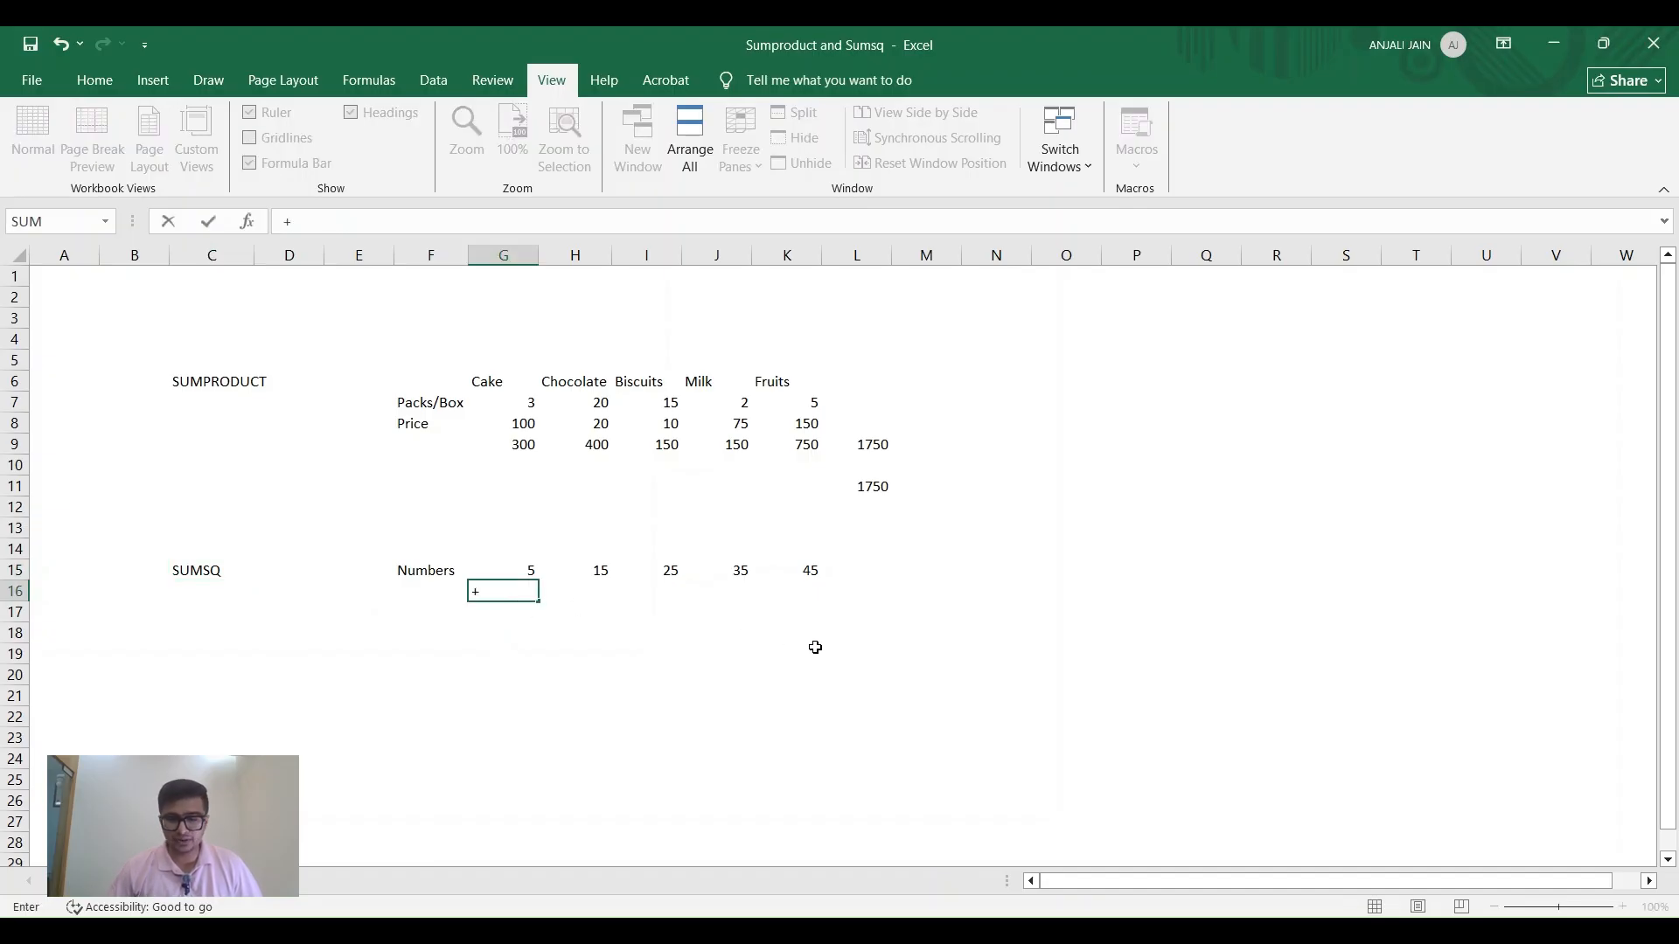
pyautogui.press('Up')
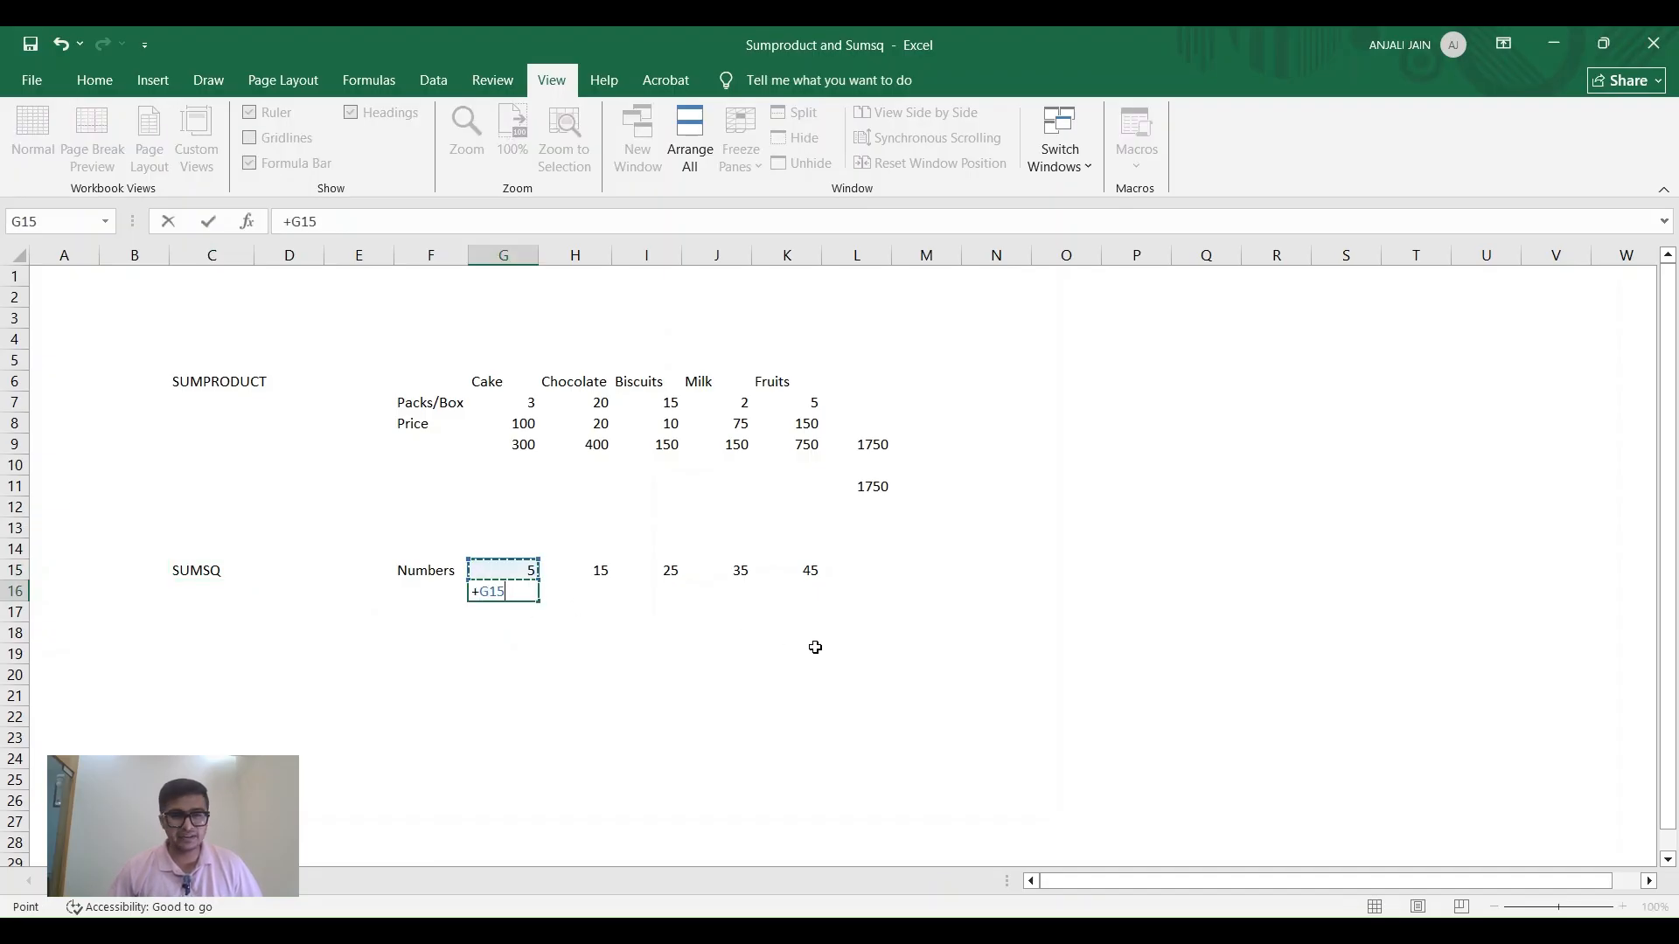
pyautogui.write('*')
pyautogui.press('Up')
pyautogui.press('Return')
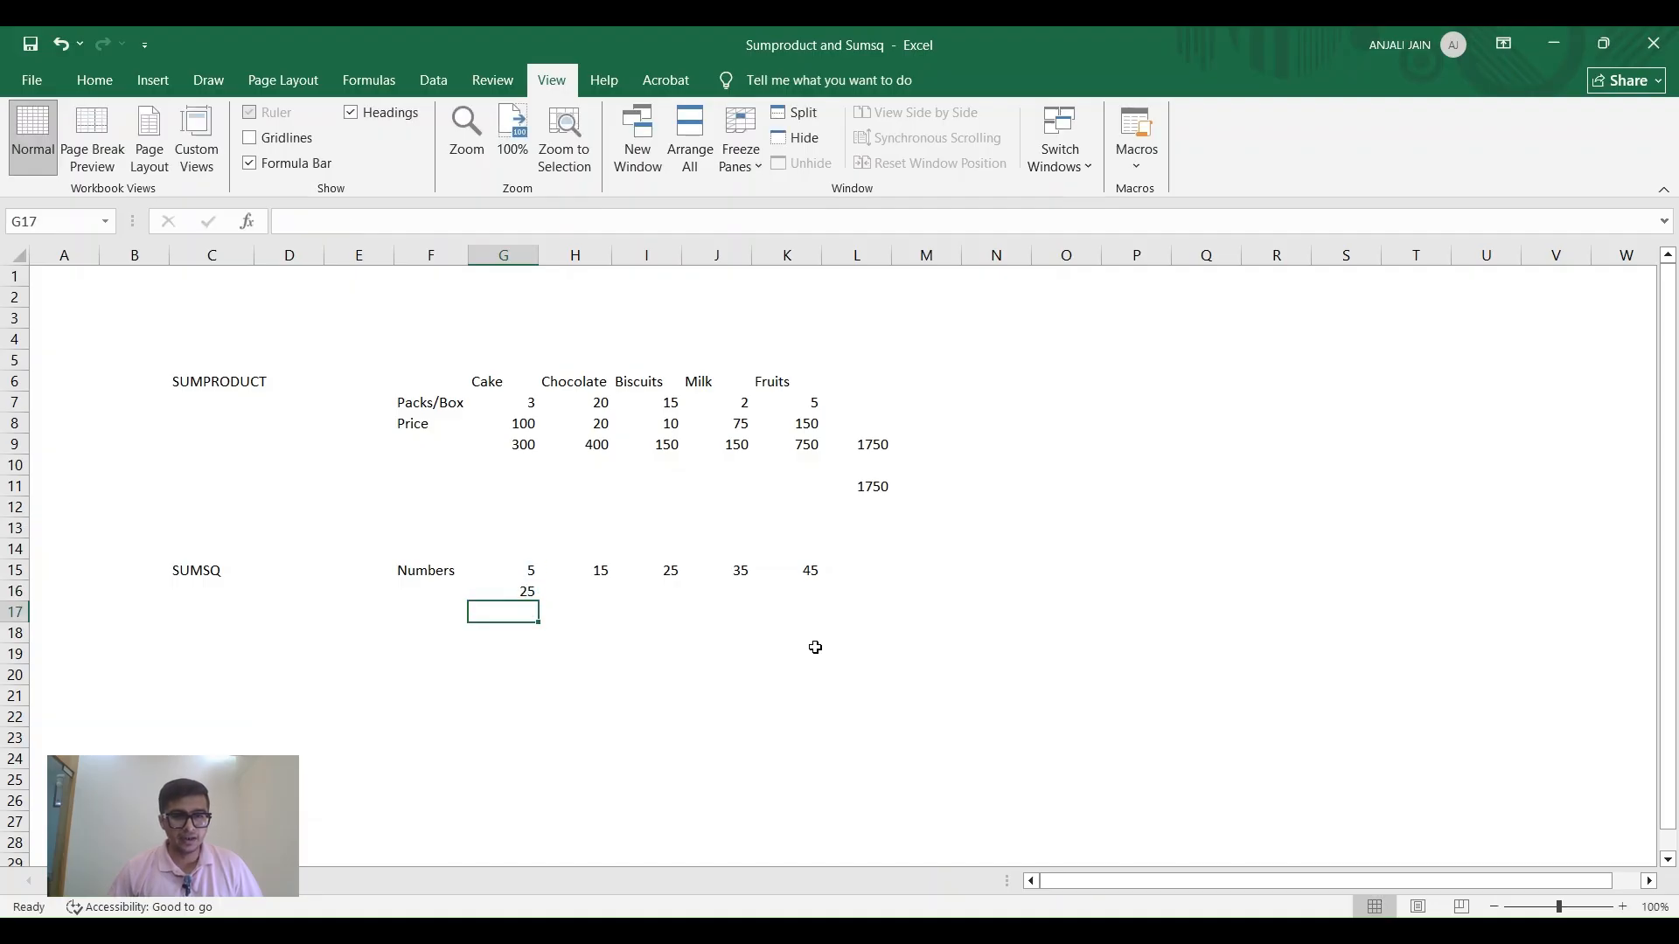
pyautogui.press('Up')
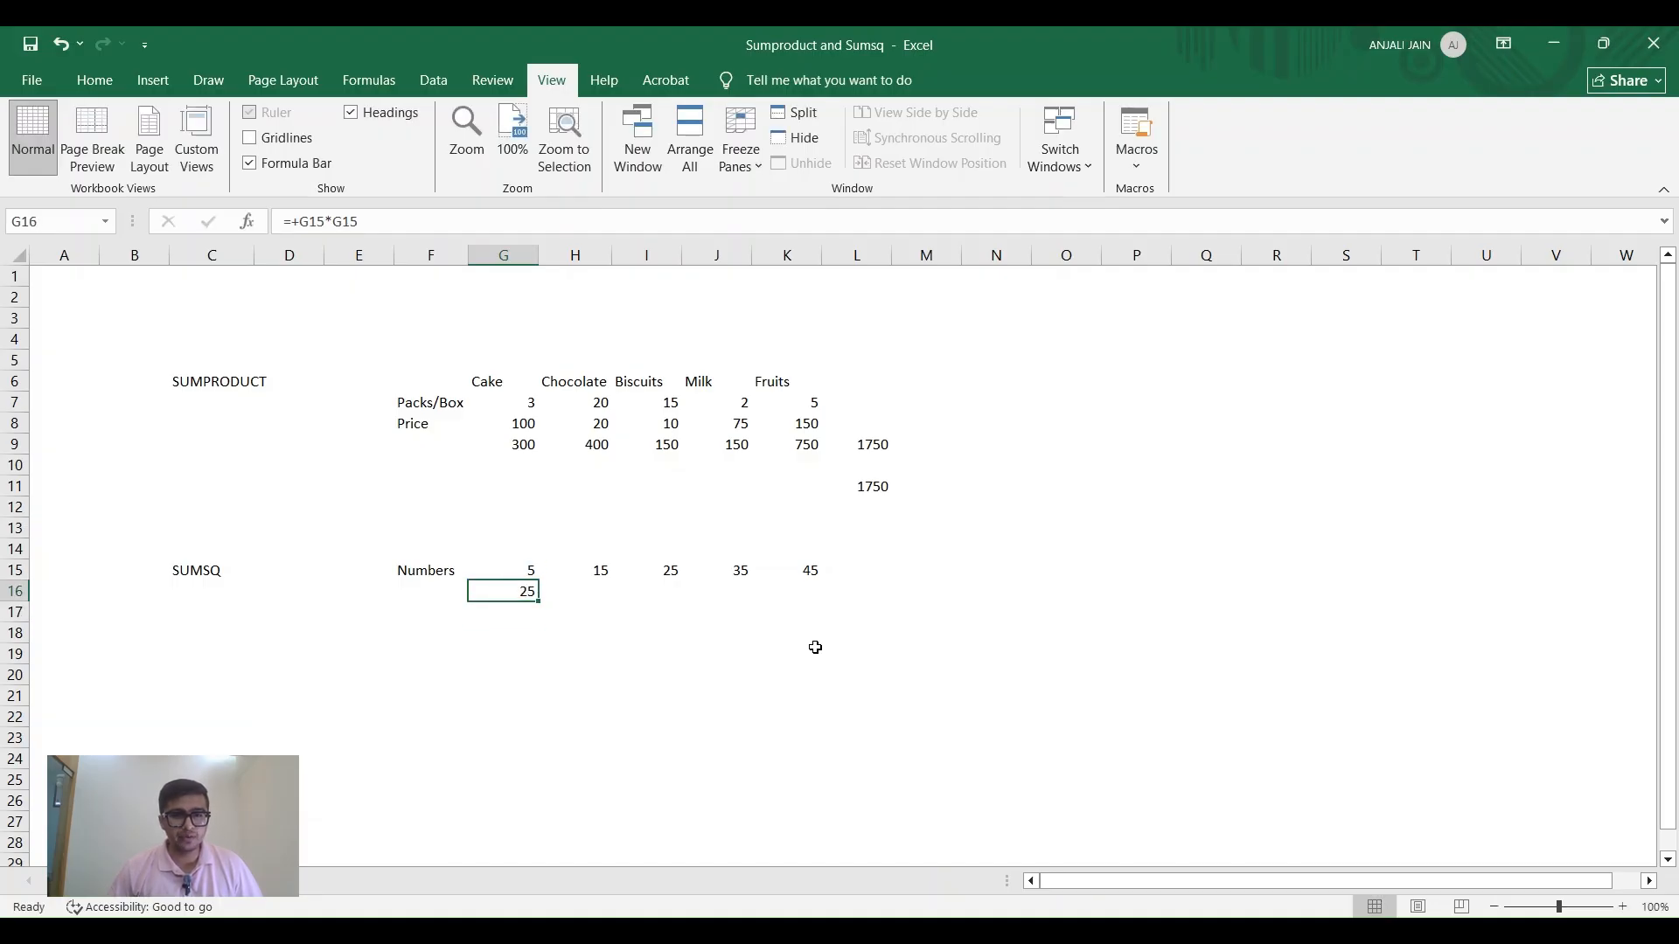
pyautogui.press('F2')
pyautogui.press('Escape')
# - Square the second number of the SUMSQ example by entering +H15*H15 in cell H16
pyautogui.press('Right')
pyautogui.write('+')
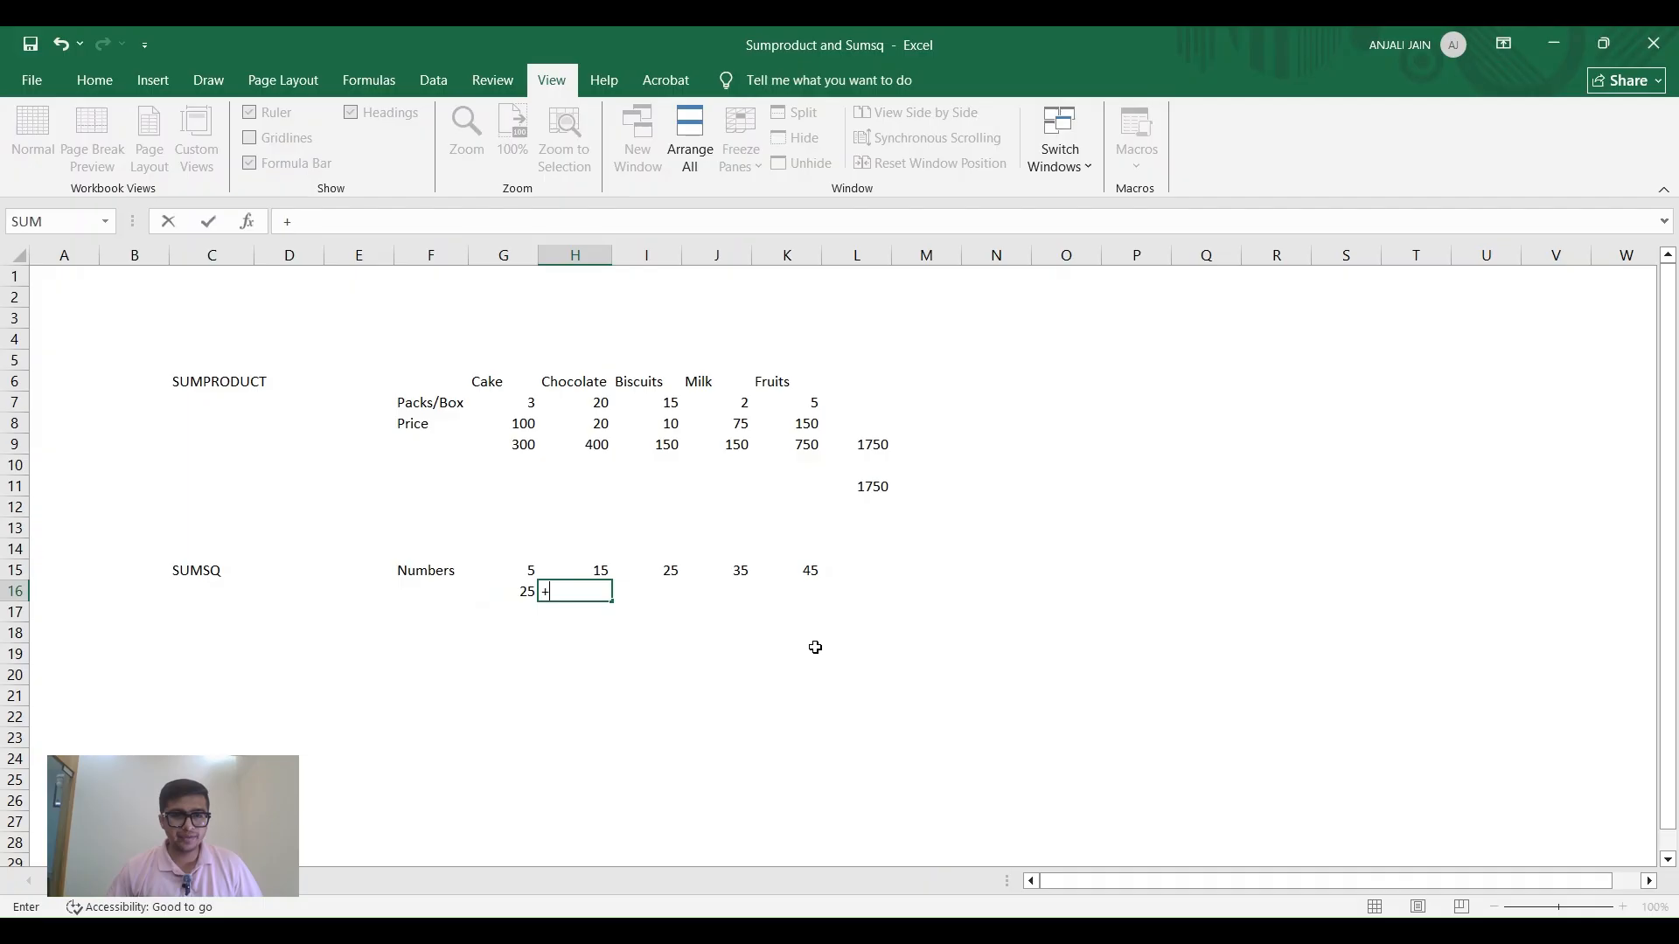
pyautogui.press('Up')
pyautogui.write('*')
pyautogui.press('Up')
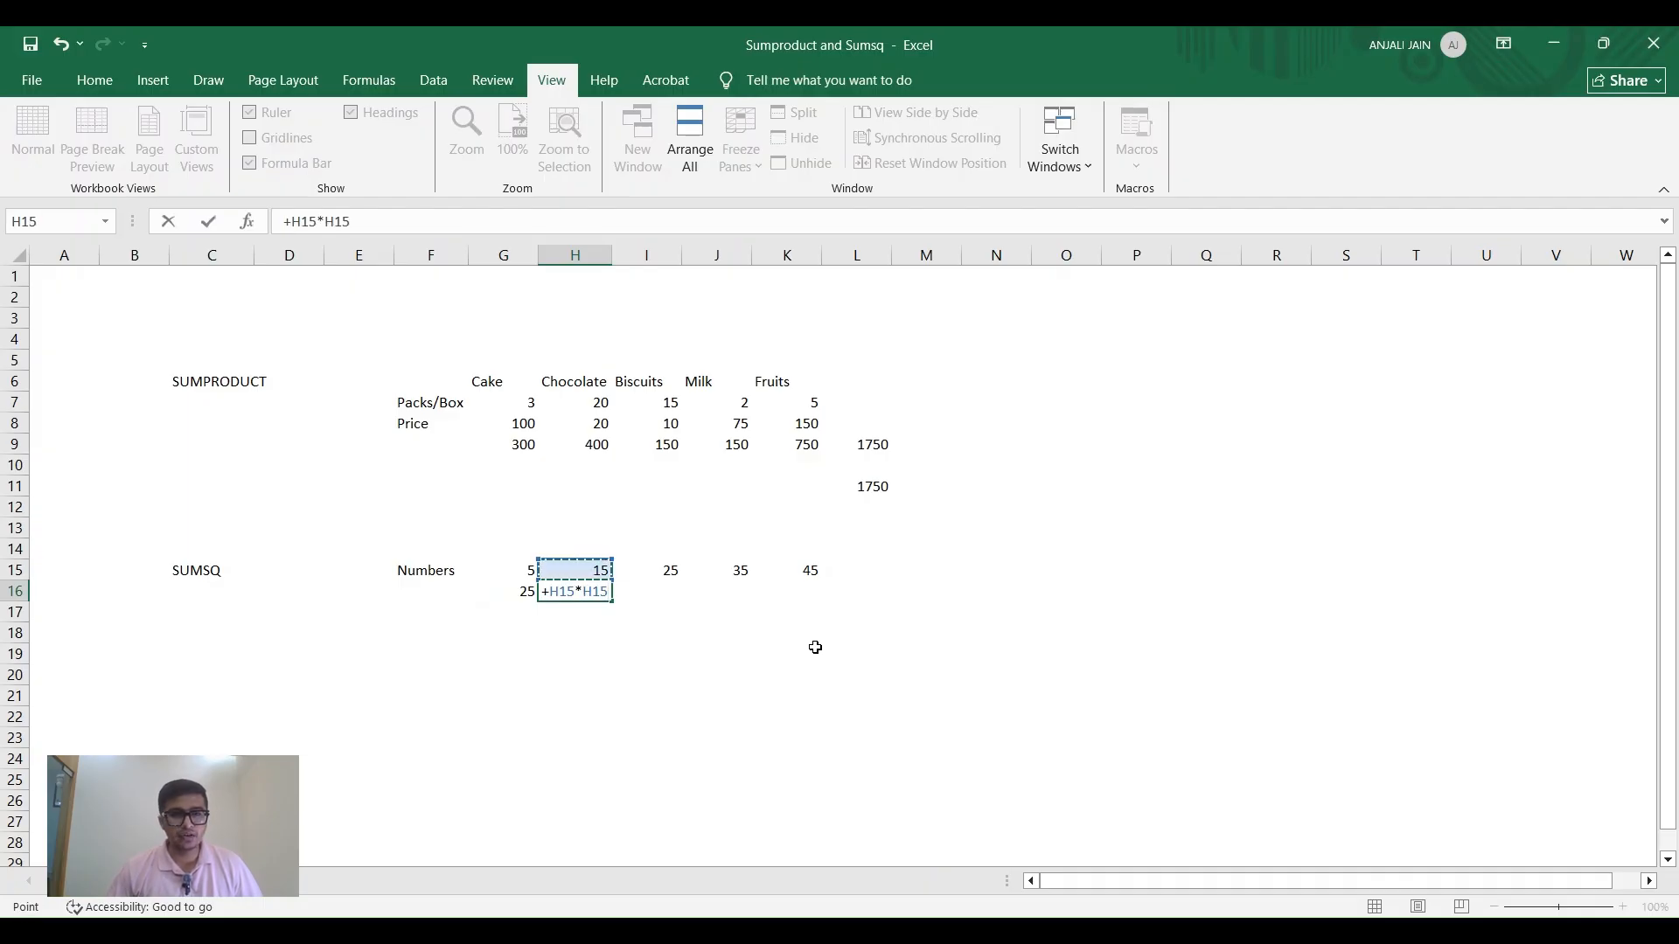
pyautogui.press('Return')
pyautogui.press('Up')
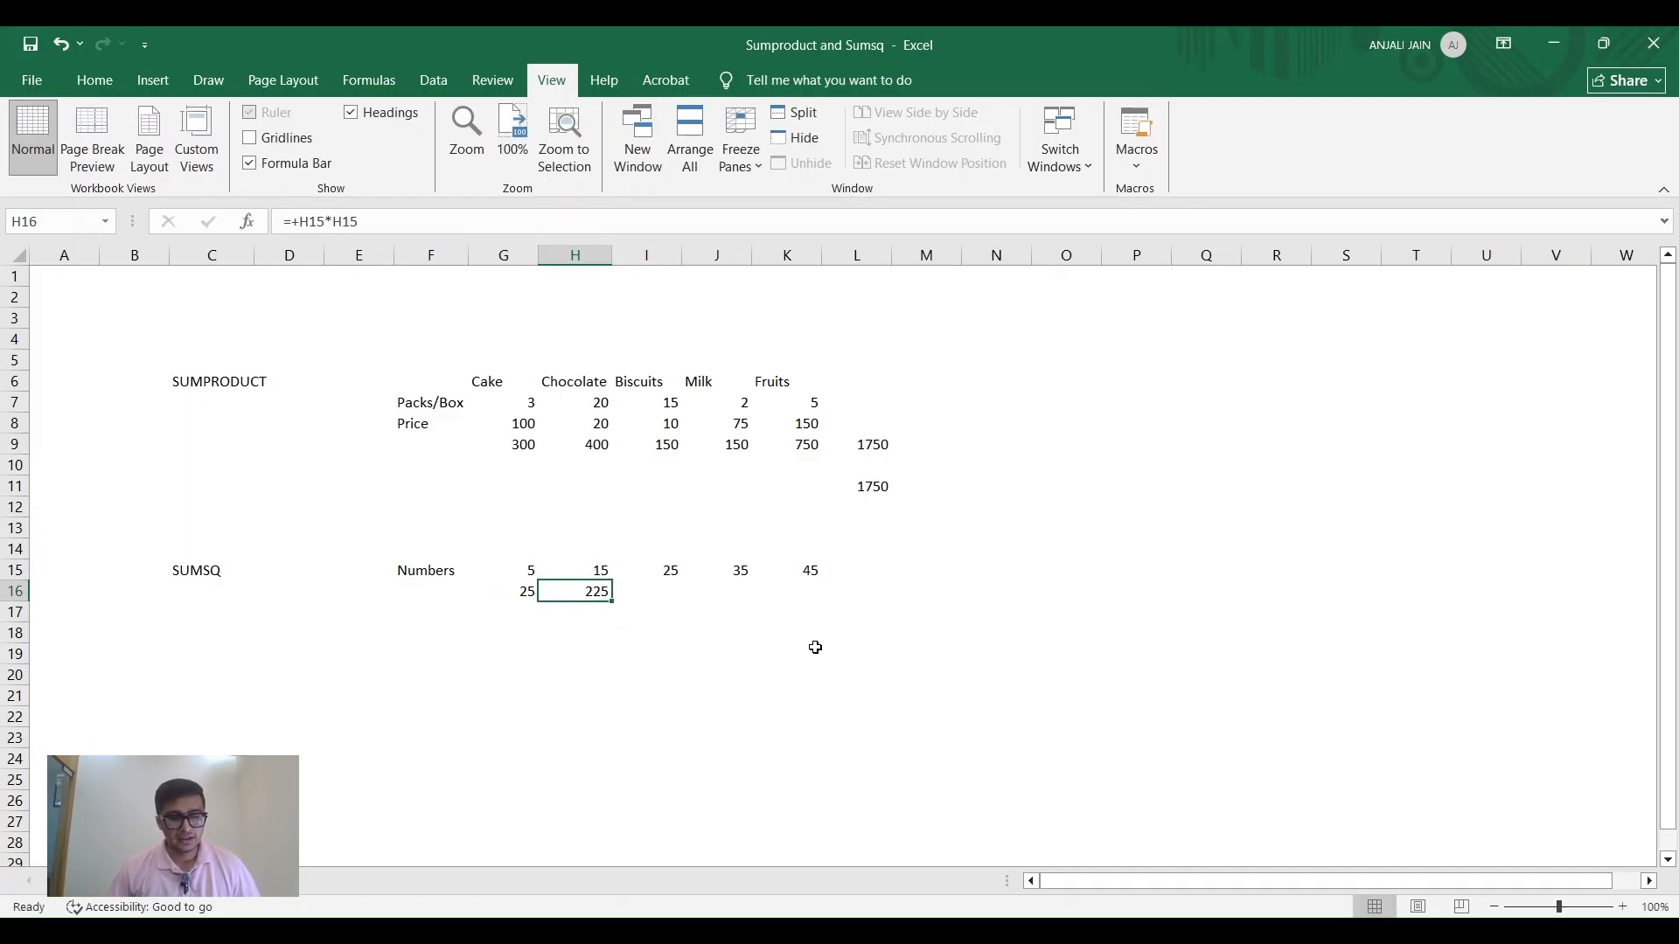
# - Copy the squaring formula from H16 across I16:K16 for the remaining numbers
pyautogui.hotkey('ctrl', 'c')
pyautogui.press('Right')
pyautogui.hotkey('shift', 'Right')
pyautogui.hotkey('shift', 'Right')
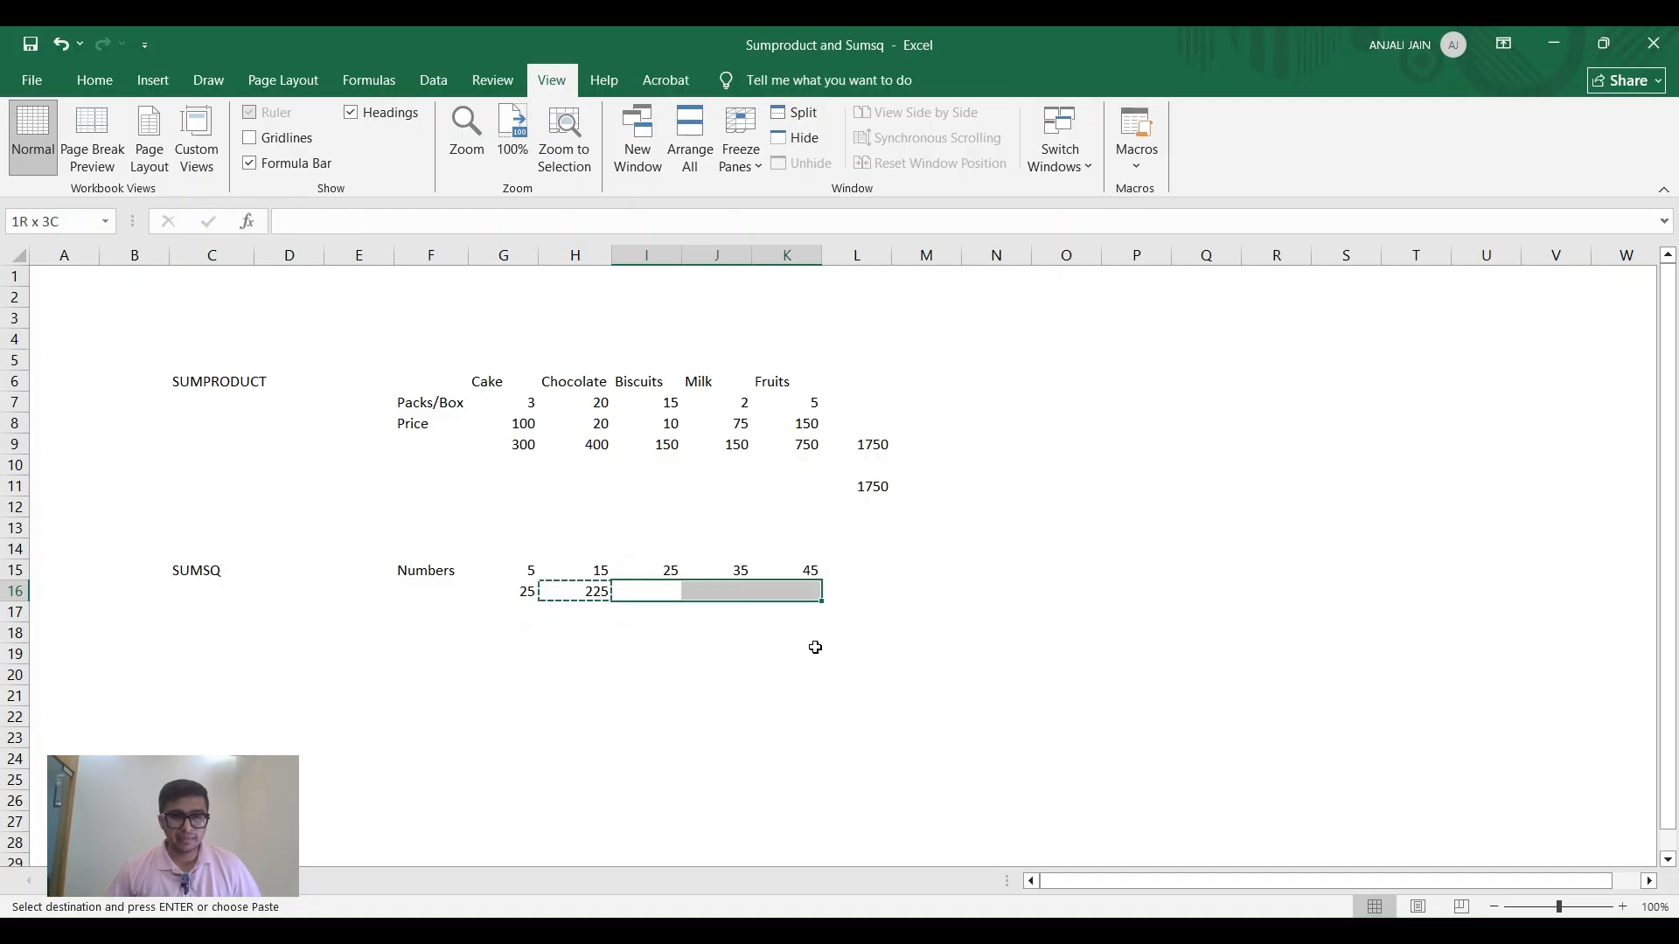
pyautogui.press('Return')
# - Total the row of squares in cell L16 with a SUM formula over G16:K16
pyautogui.press('Left')
pyautogui.press('Left')
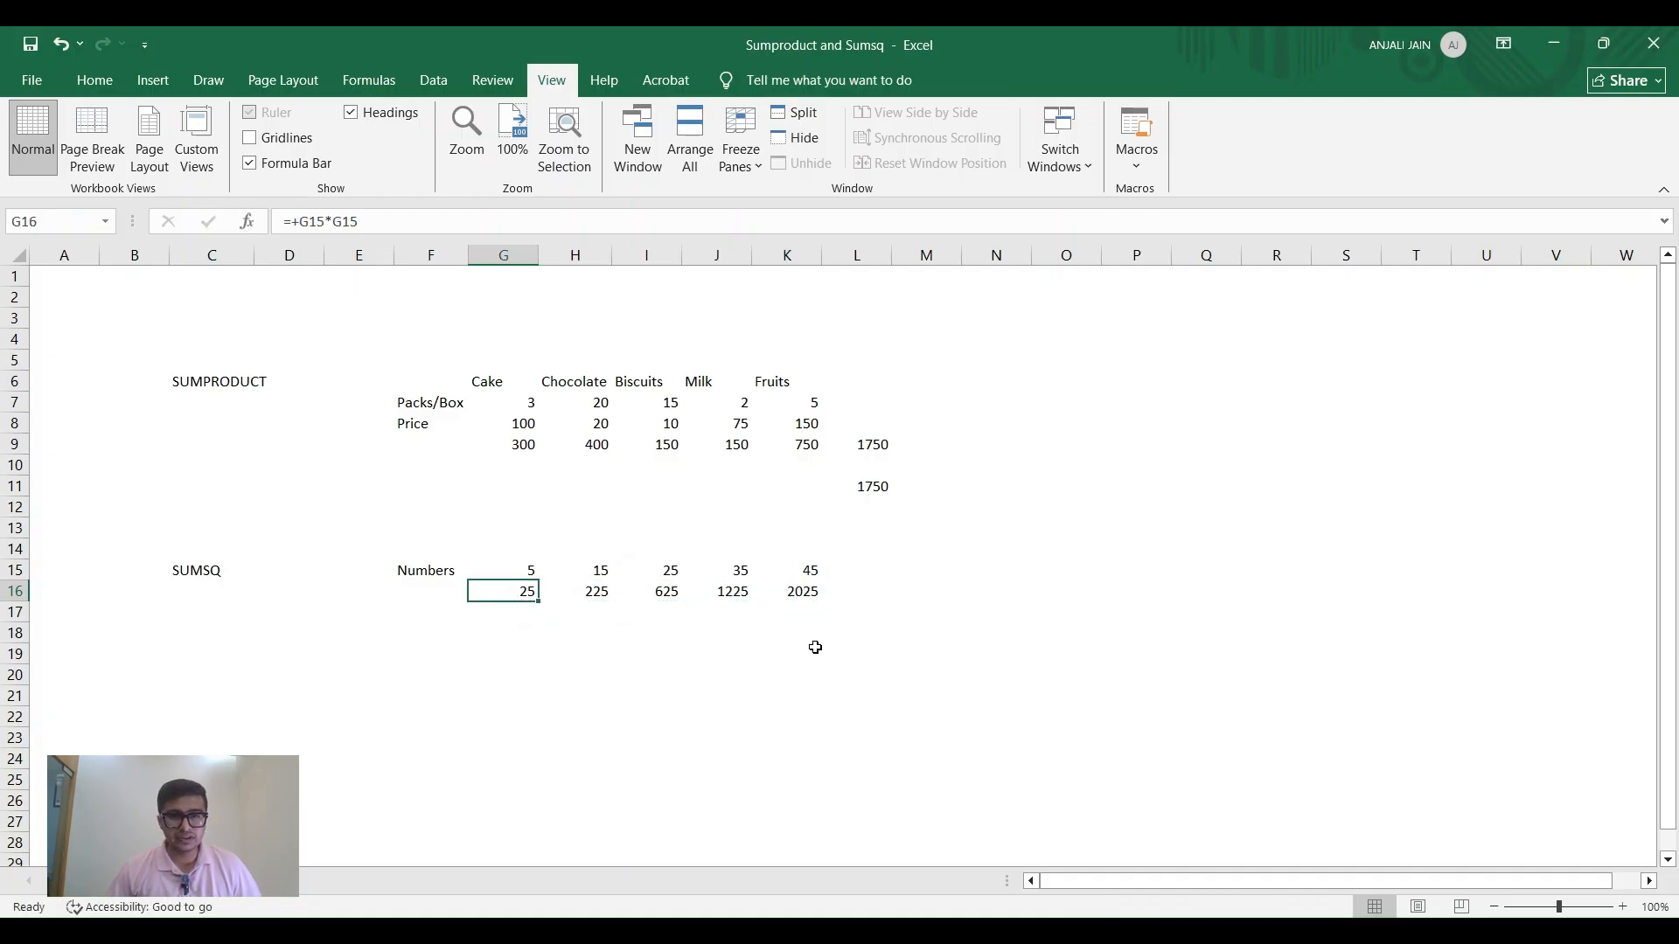
pyautogui.hotkey('ctrl', 'shift', 'Right')
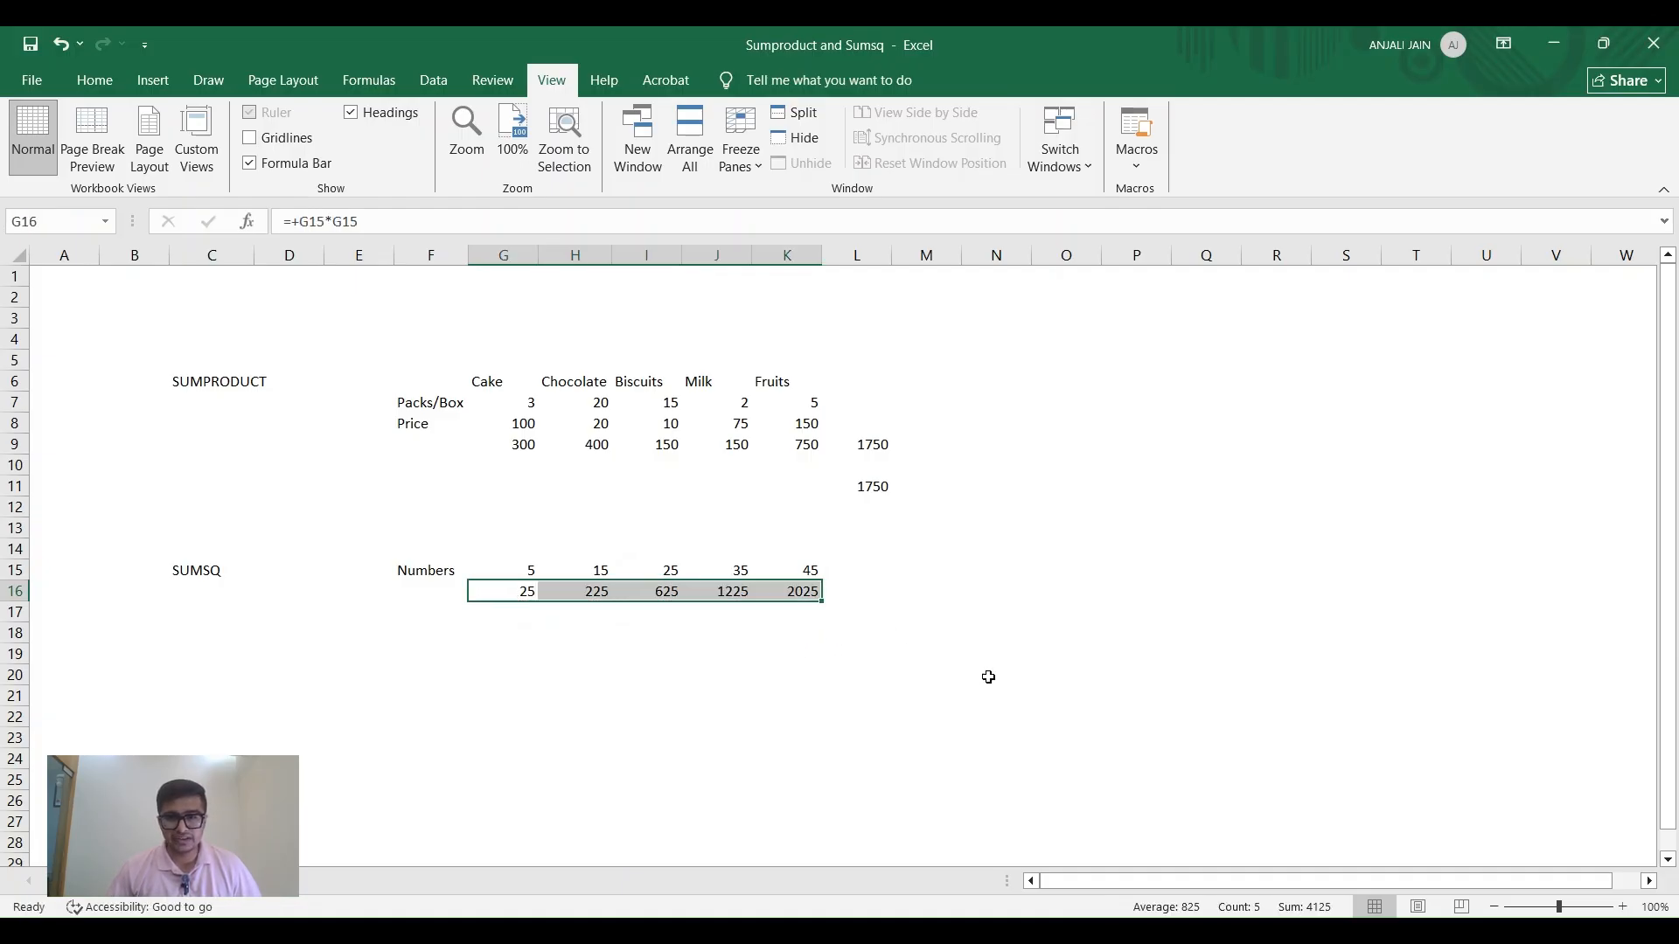
pyautogui.click(867, 591)
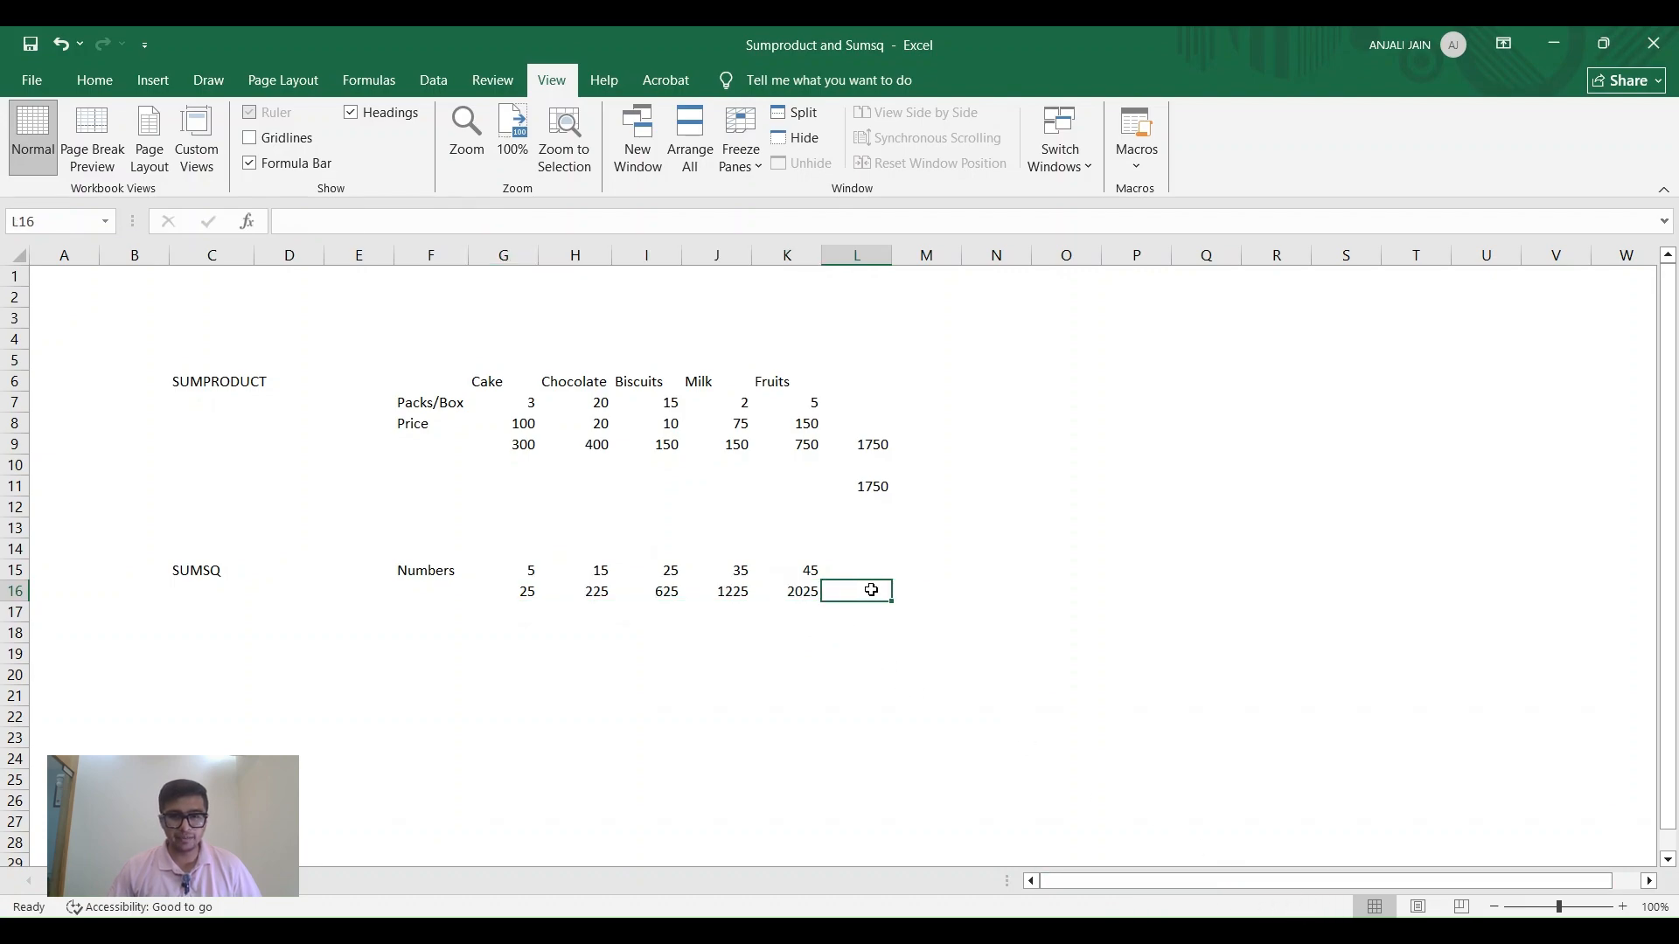
pyautogui.write('+SUM(')
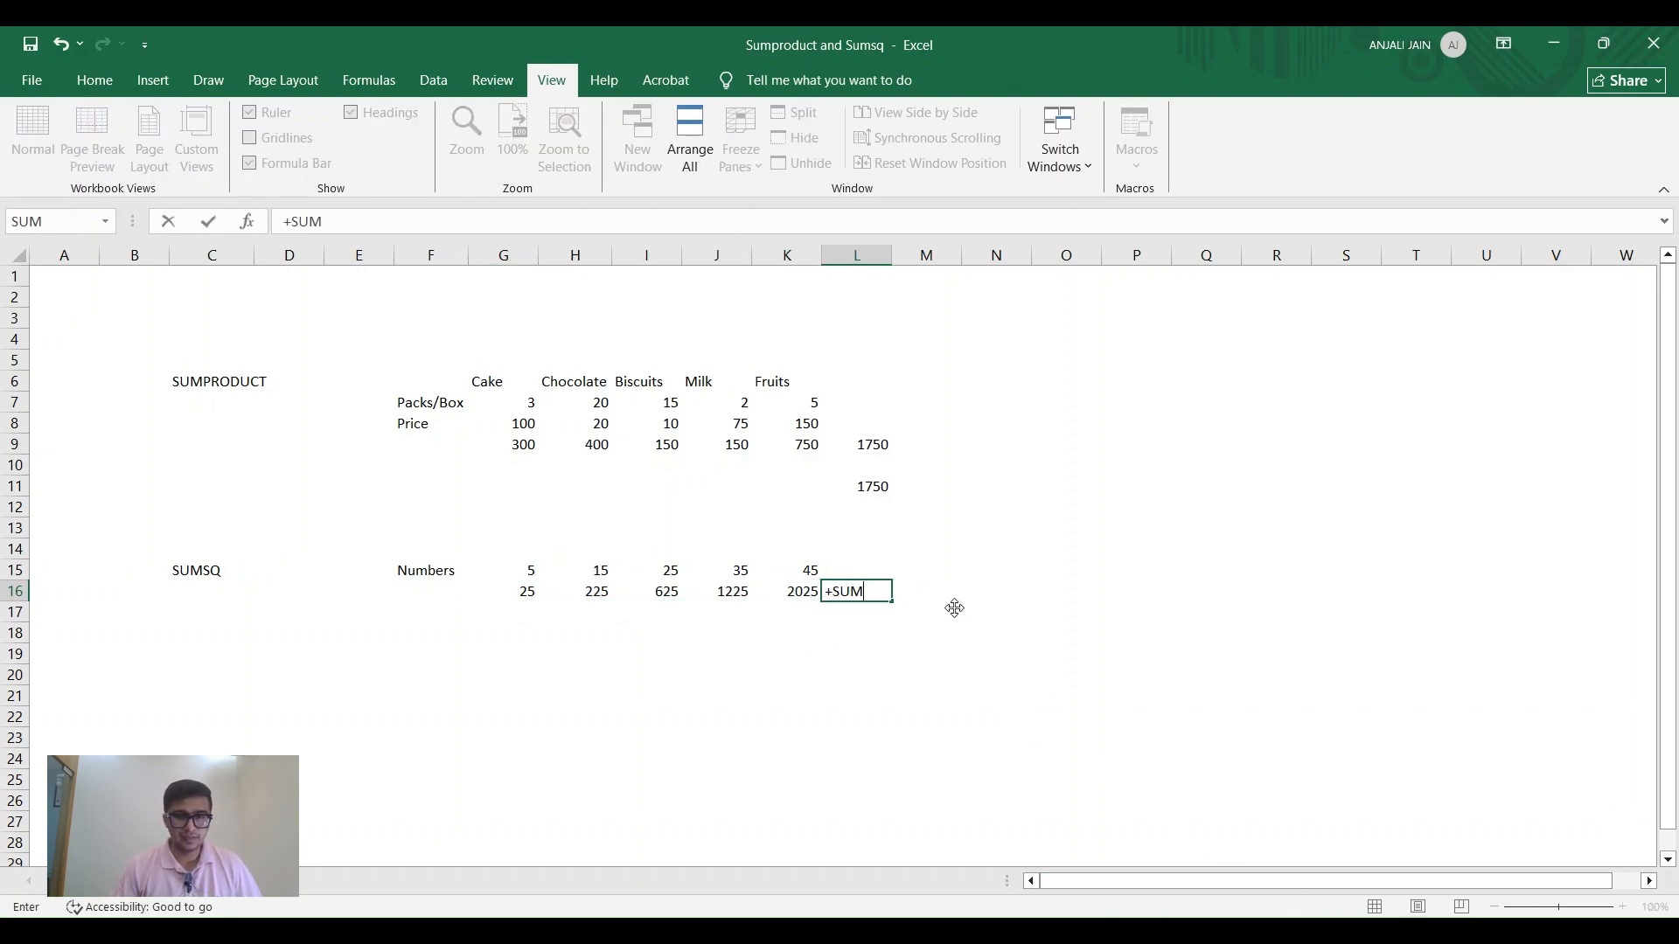
pyautogui.press('Left')
pyautogui.hotkey('shift', 'Left')
pyautogui.hotkey('shift', 'Left')
pyautogui.hotkey('shift', 'Left')
pyautogui.hotkey('shift', 'Left')
pyautogui.press('Return')
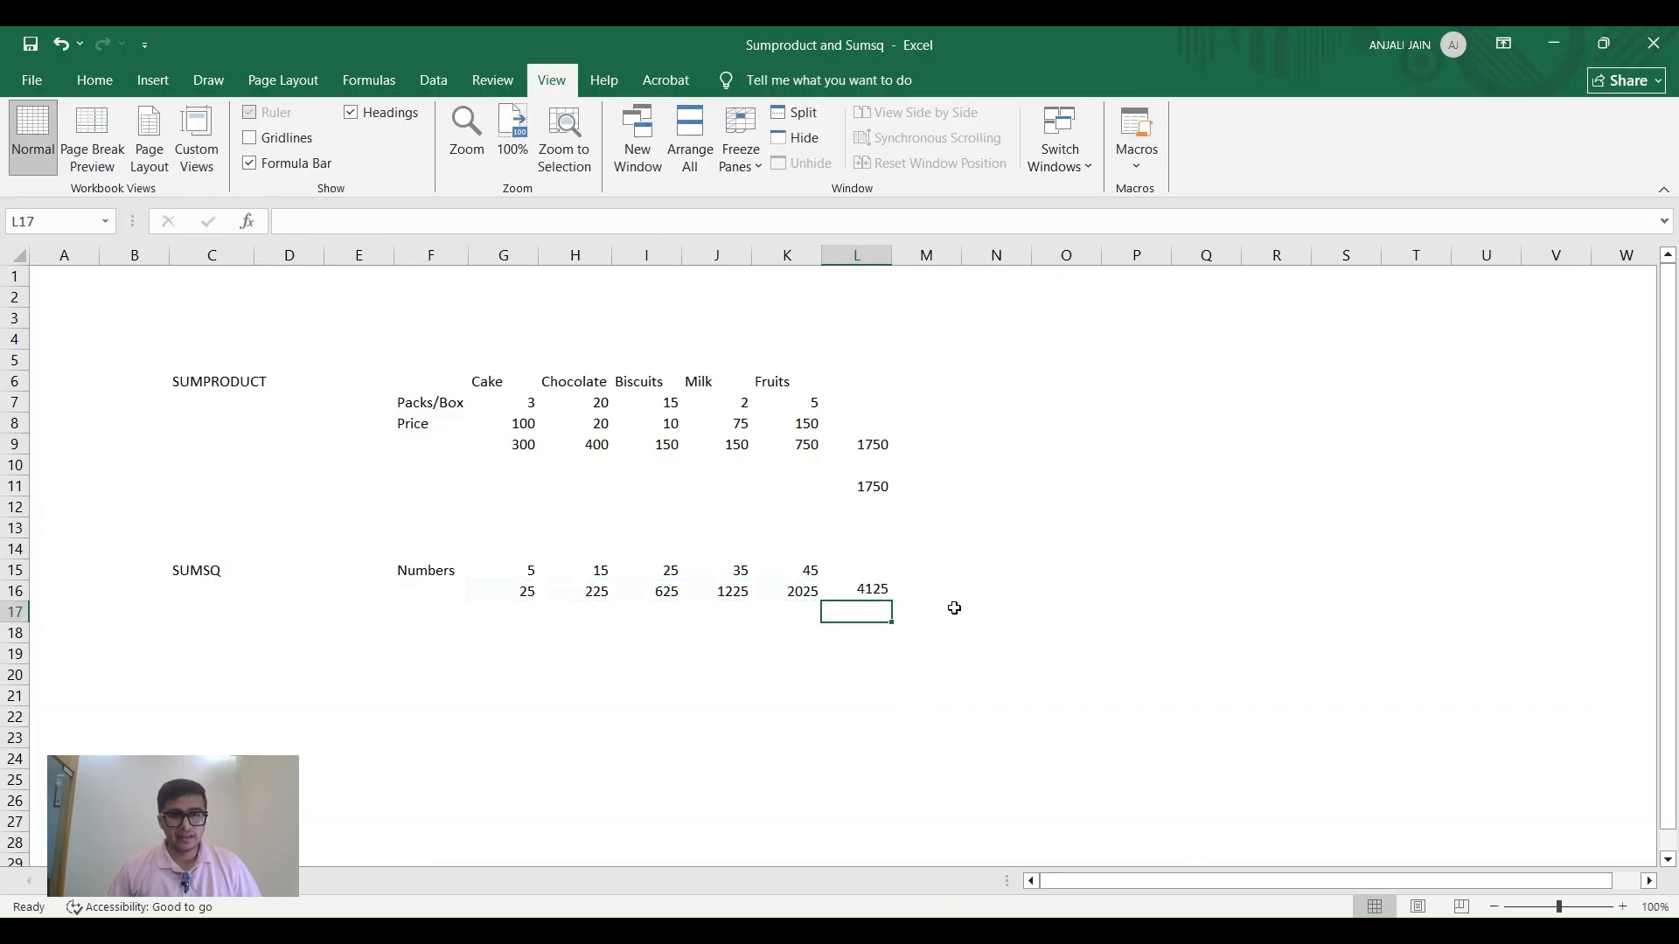
# - Review the SUM formula in cell L16 and the range it refers to without changing it
pyautogui.press('Up')
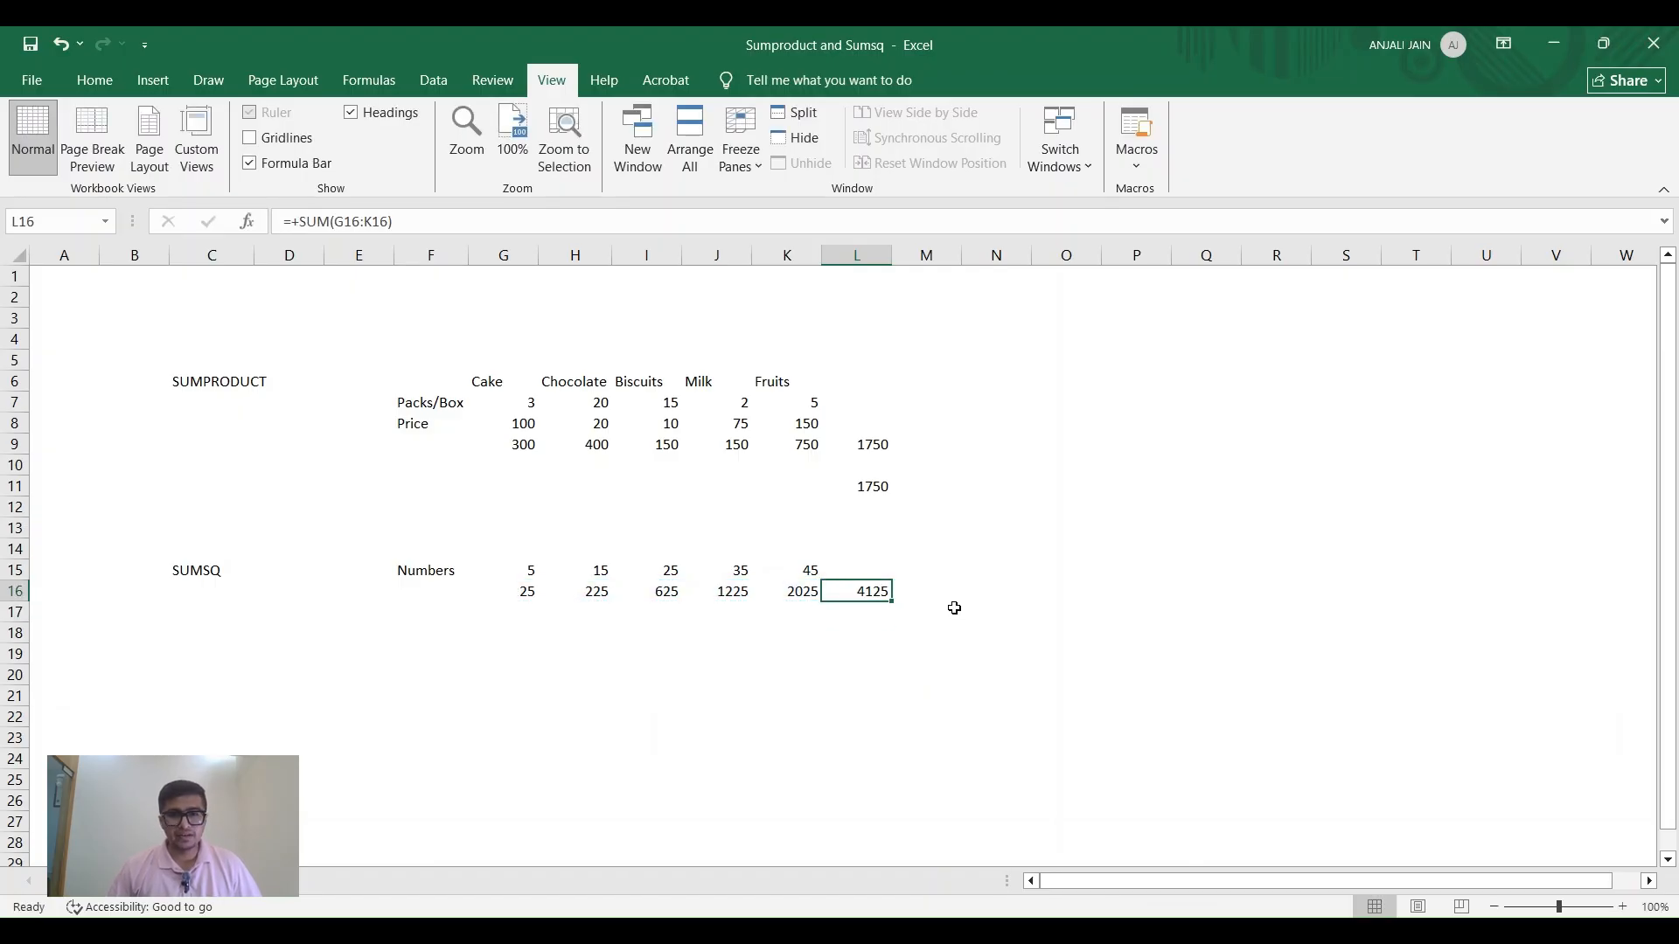
pyautogui.press('F2')
pyautogui.press('Escape')
pyautogui.press('F2')
pyautogui.press('Escape')
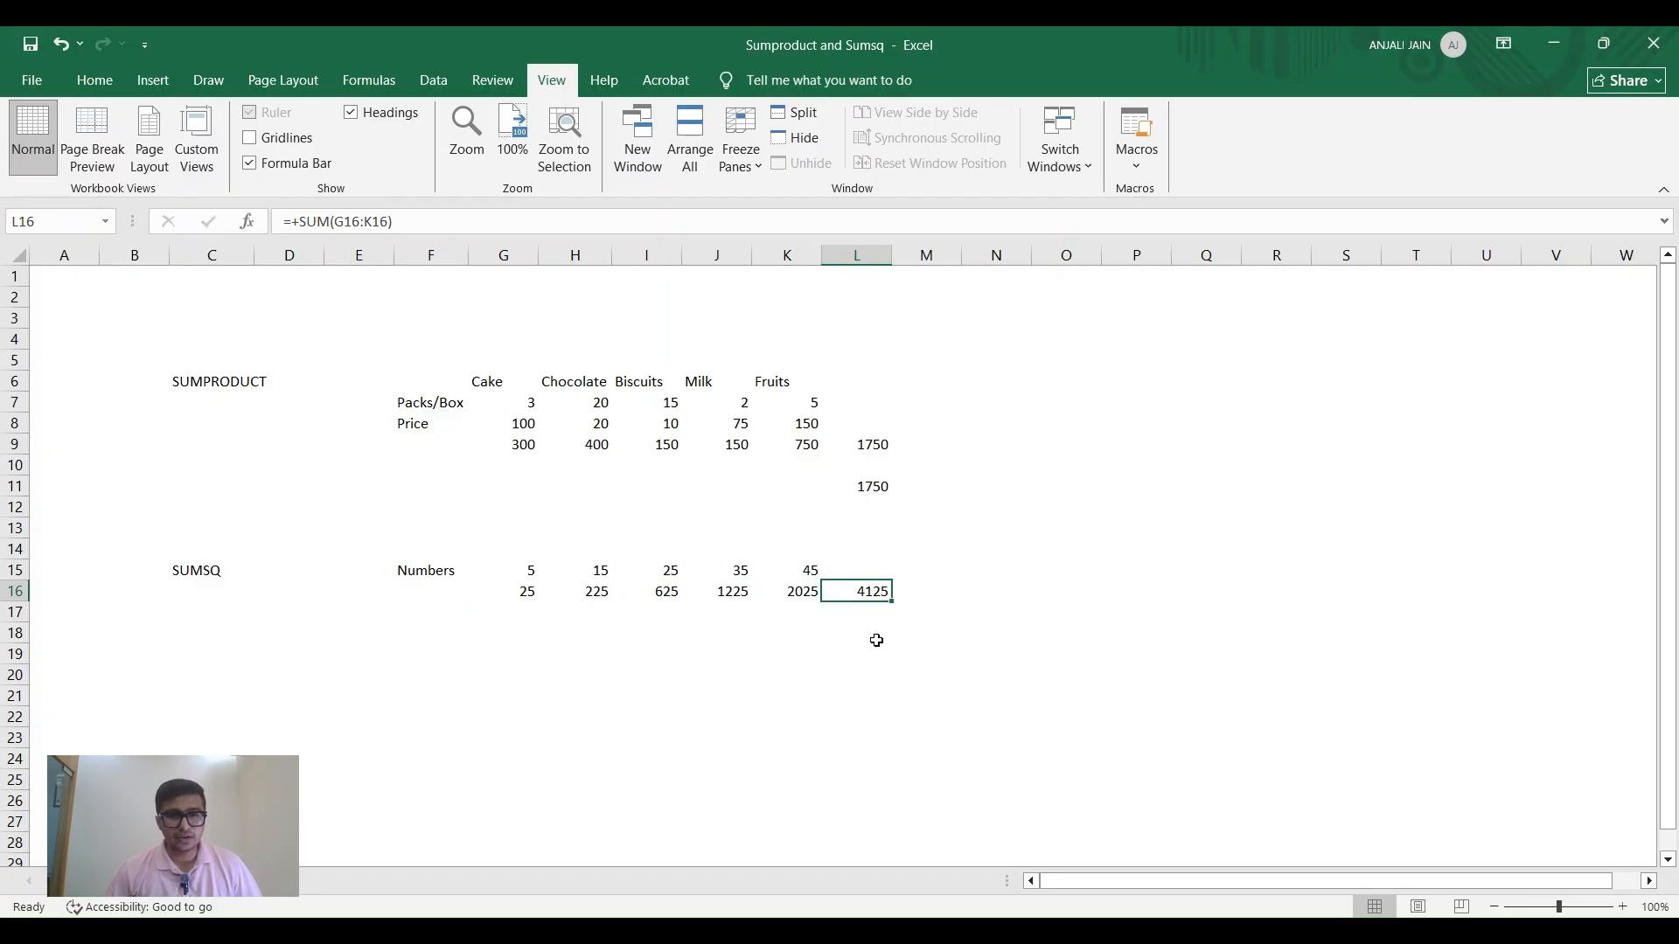
# - Enter a SUMSQ formula in cell L18 using the Numbers range G15:K15
pyautogui.press('Down')
pyautogui.press('Down')
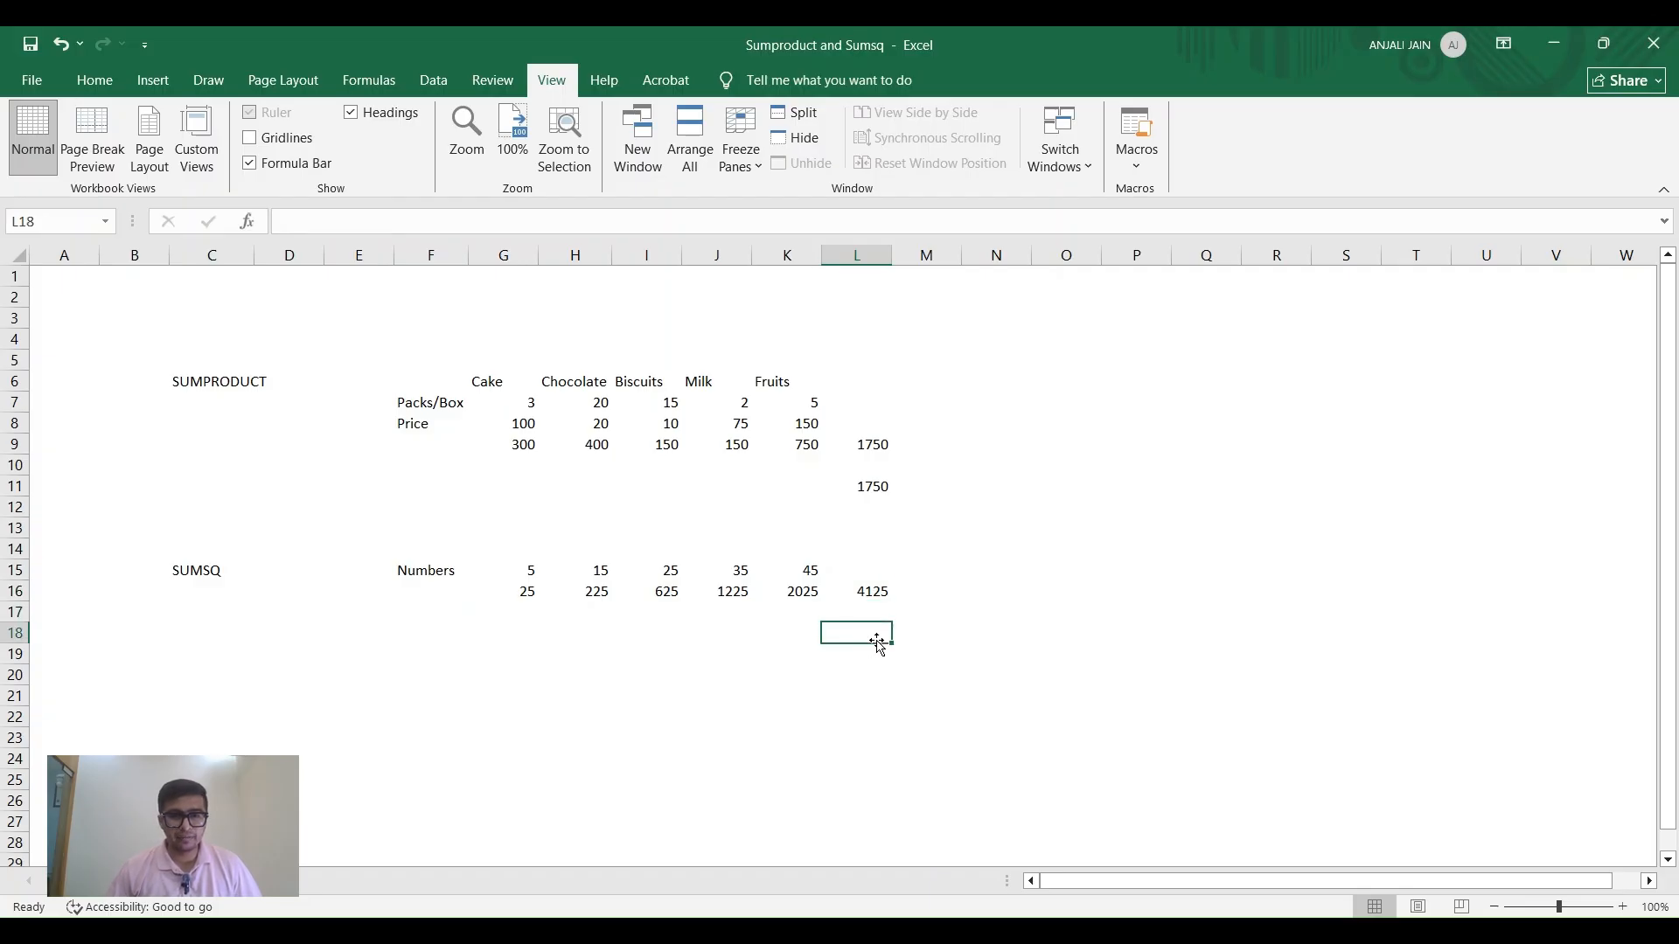
pyautogui.write('+SU')
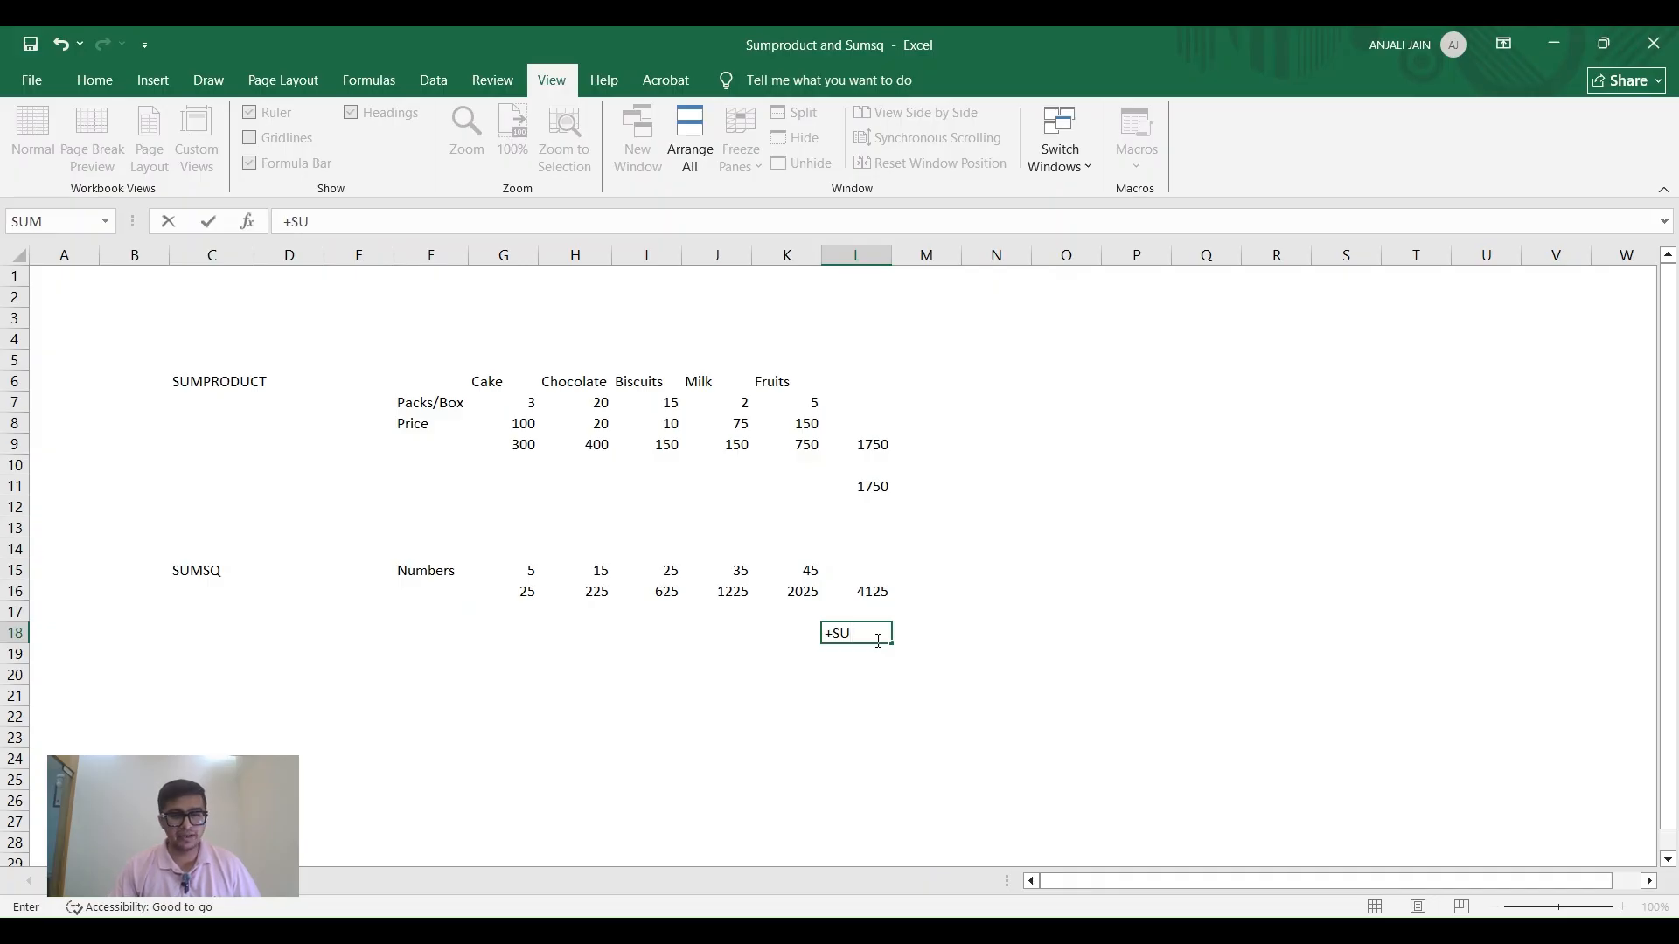
pyautogui.write('MS')
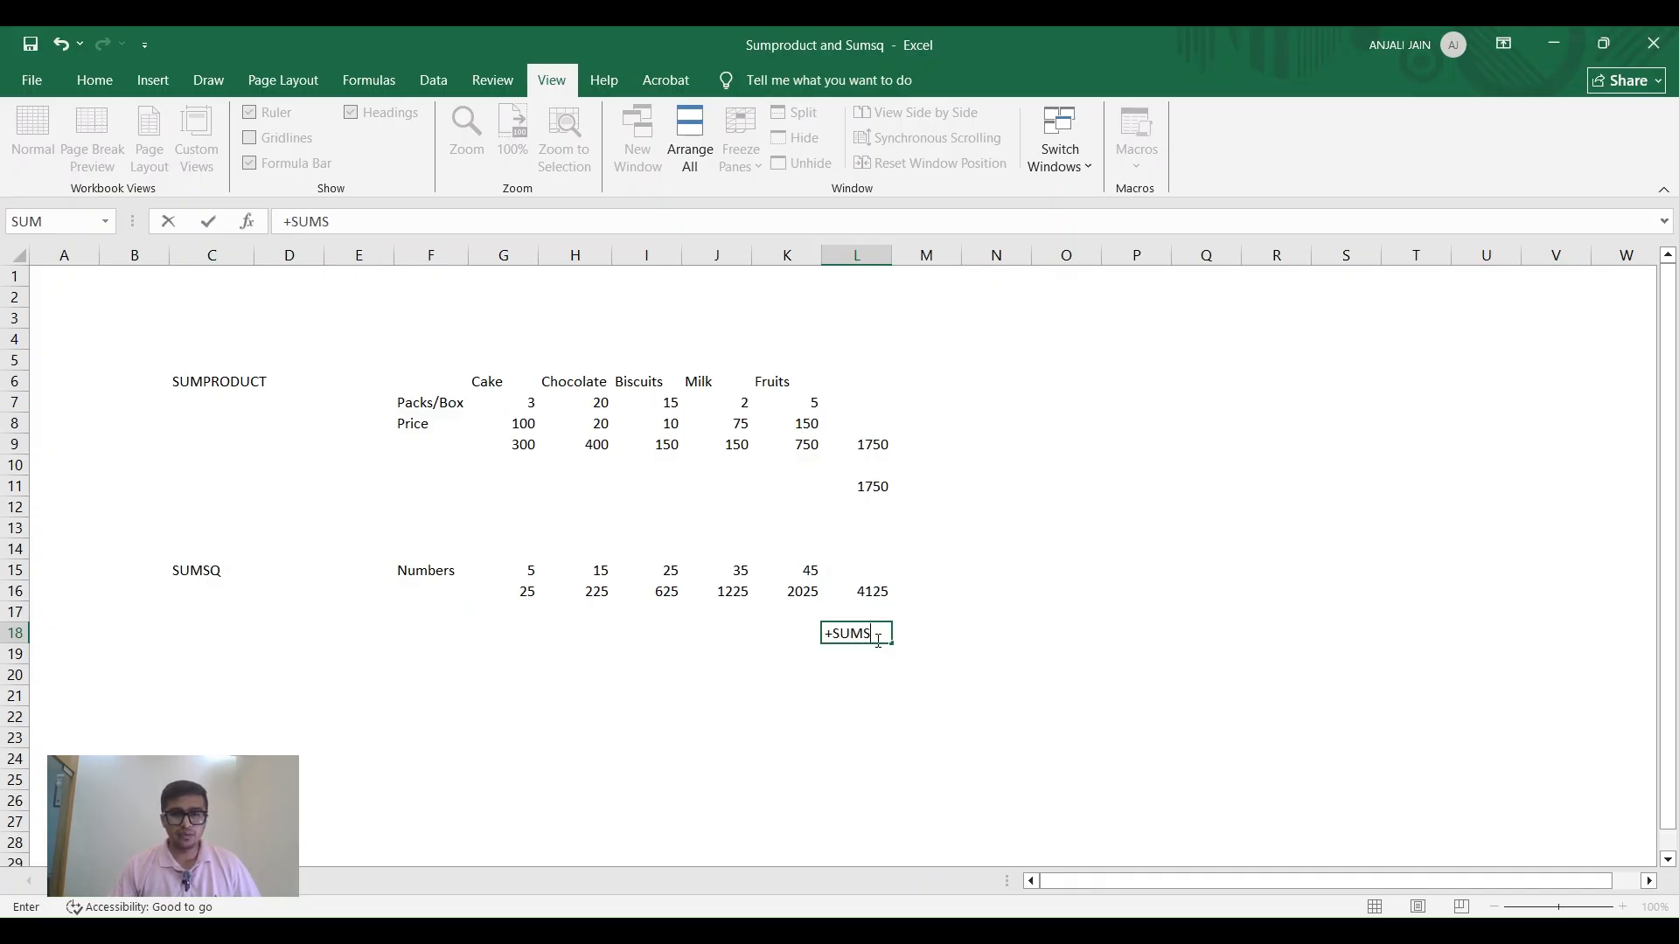
pyautogui.write('Q(')
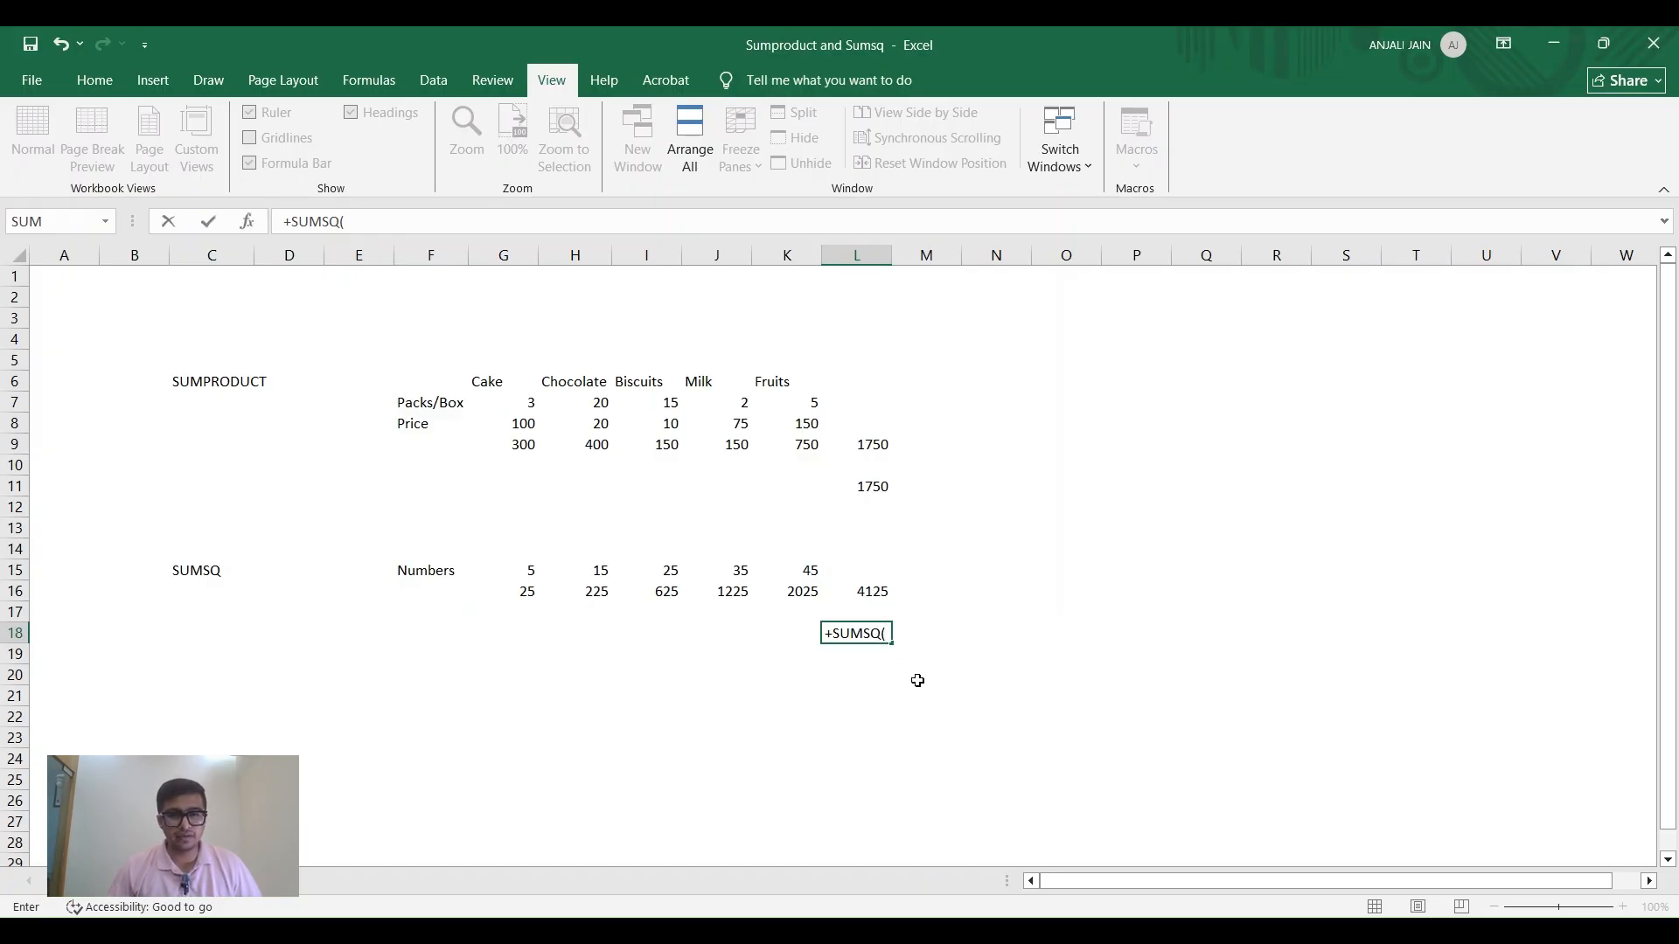
pyautogui.moveTo(527, 569); pyautogui.dragTo(804, 565)
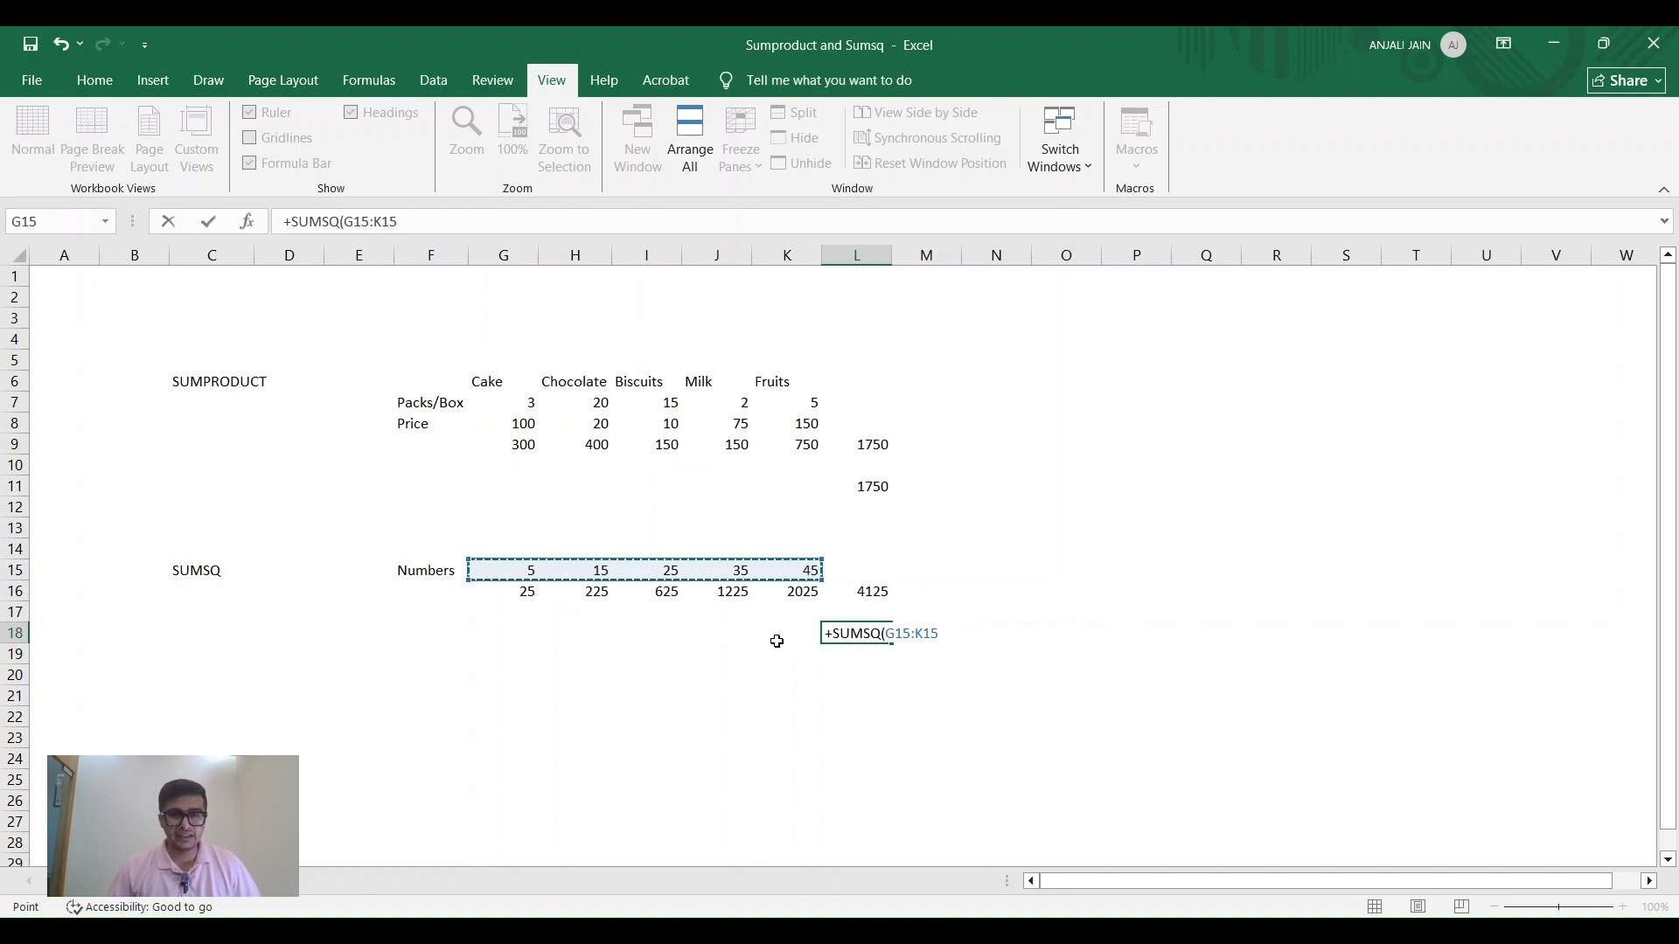
pyautogui.write(')')
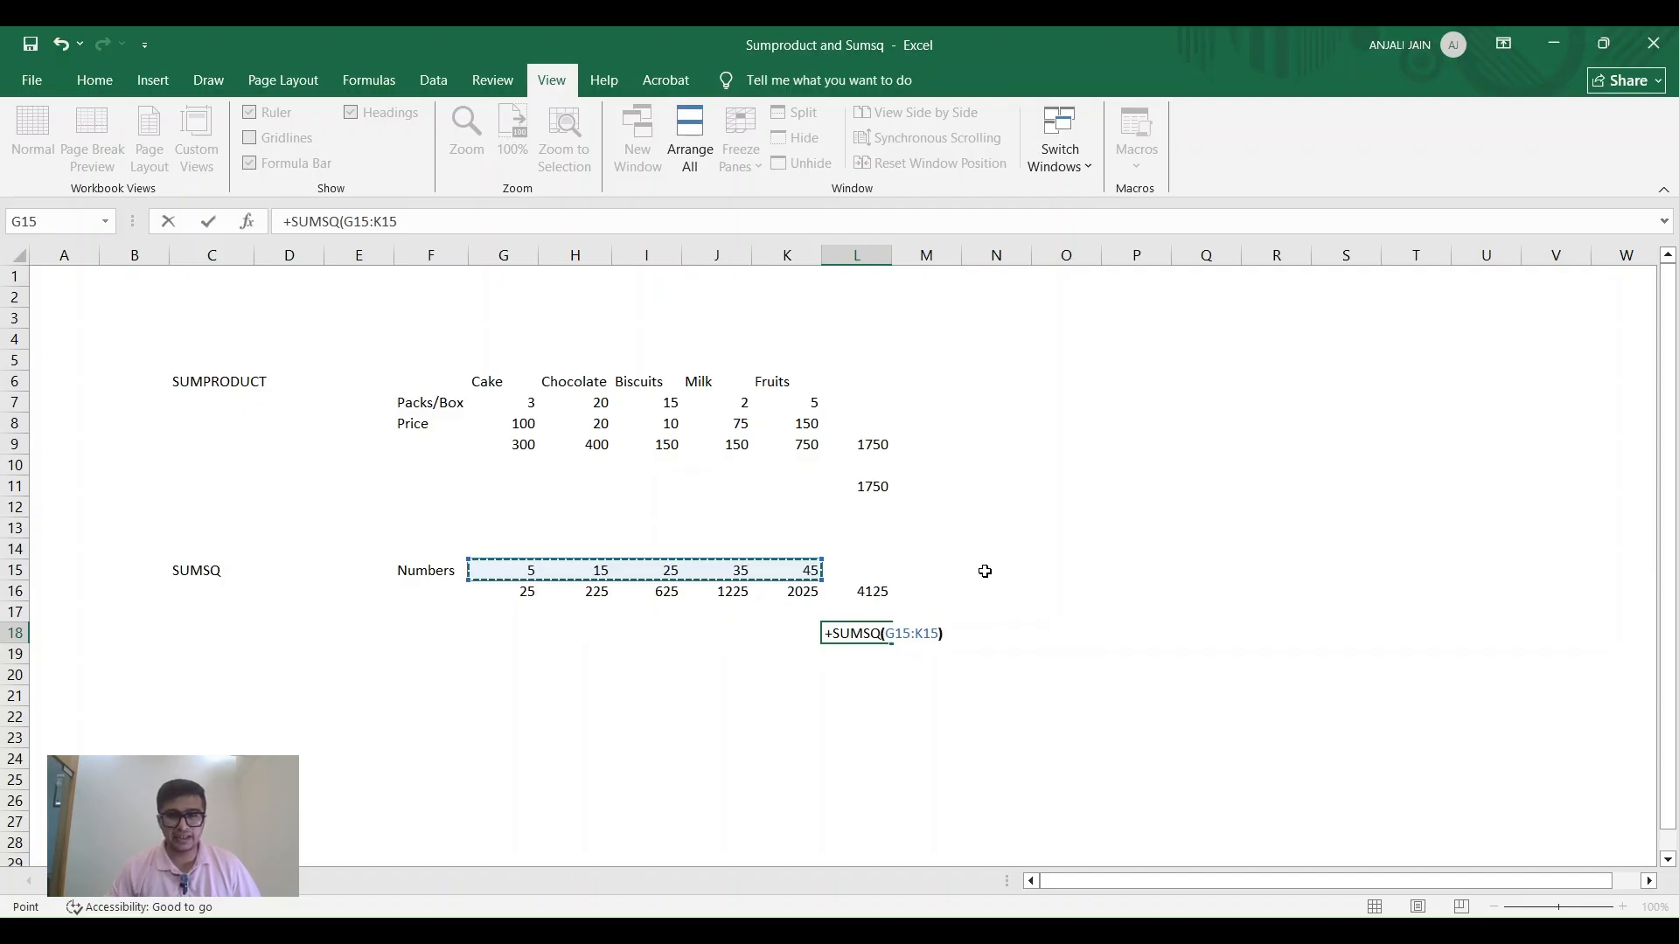
pyautogui.hotkey('ctrl', 'Return')
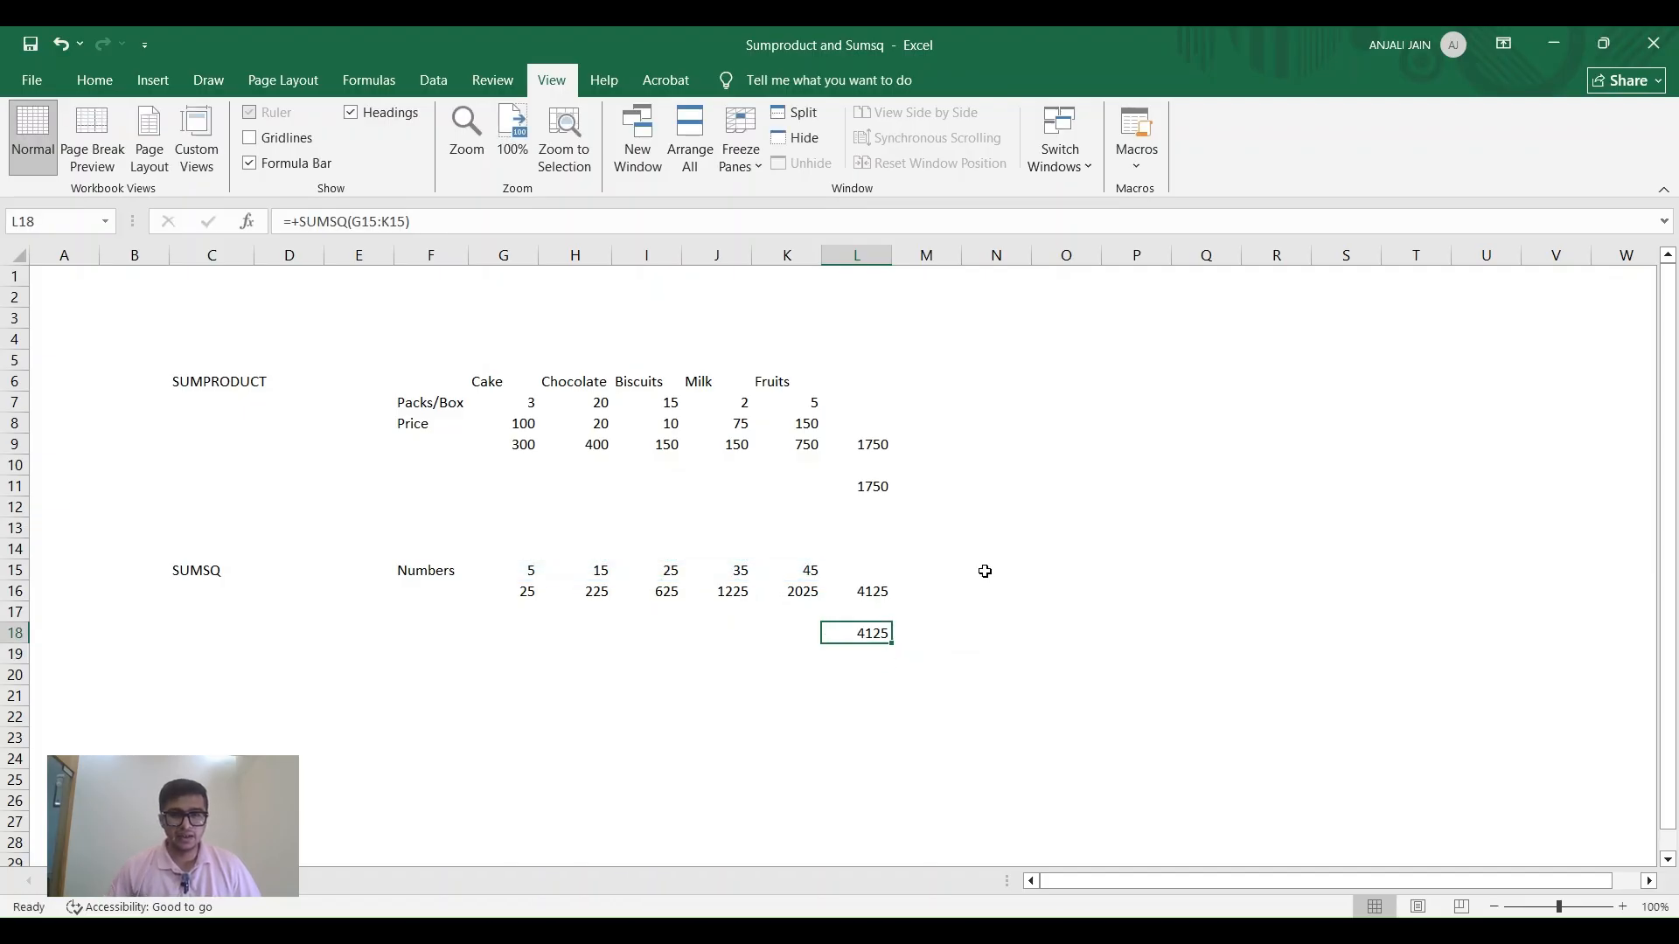
# - Compare the manual sum of squares in cell L16 with the SUMSQ formula in cell L18
pyautogui.click(851, 595)
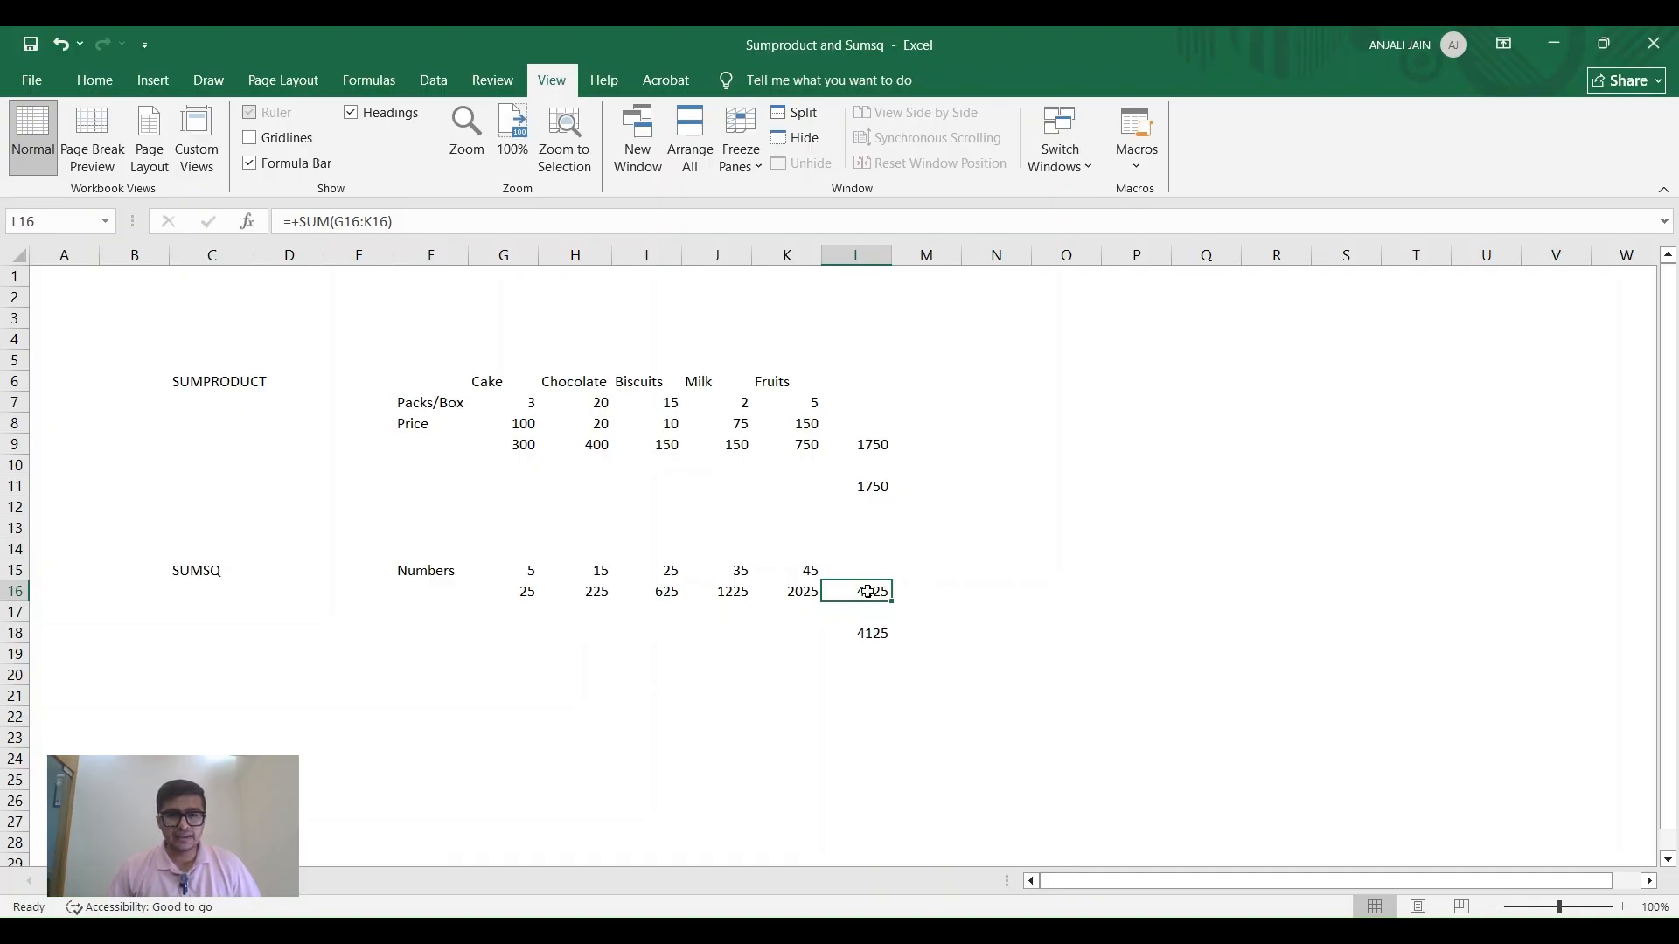
pyautogui.click(870, 634)
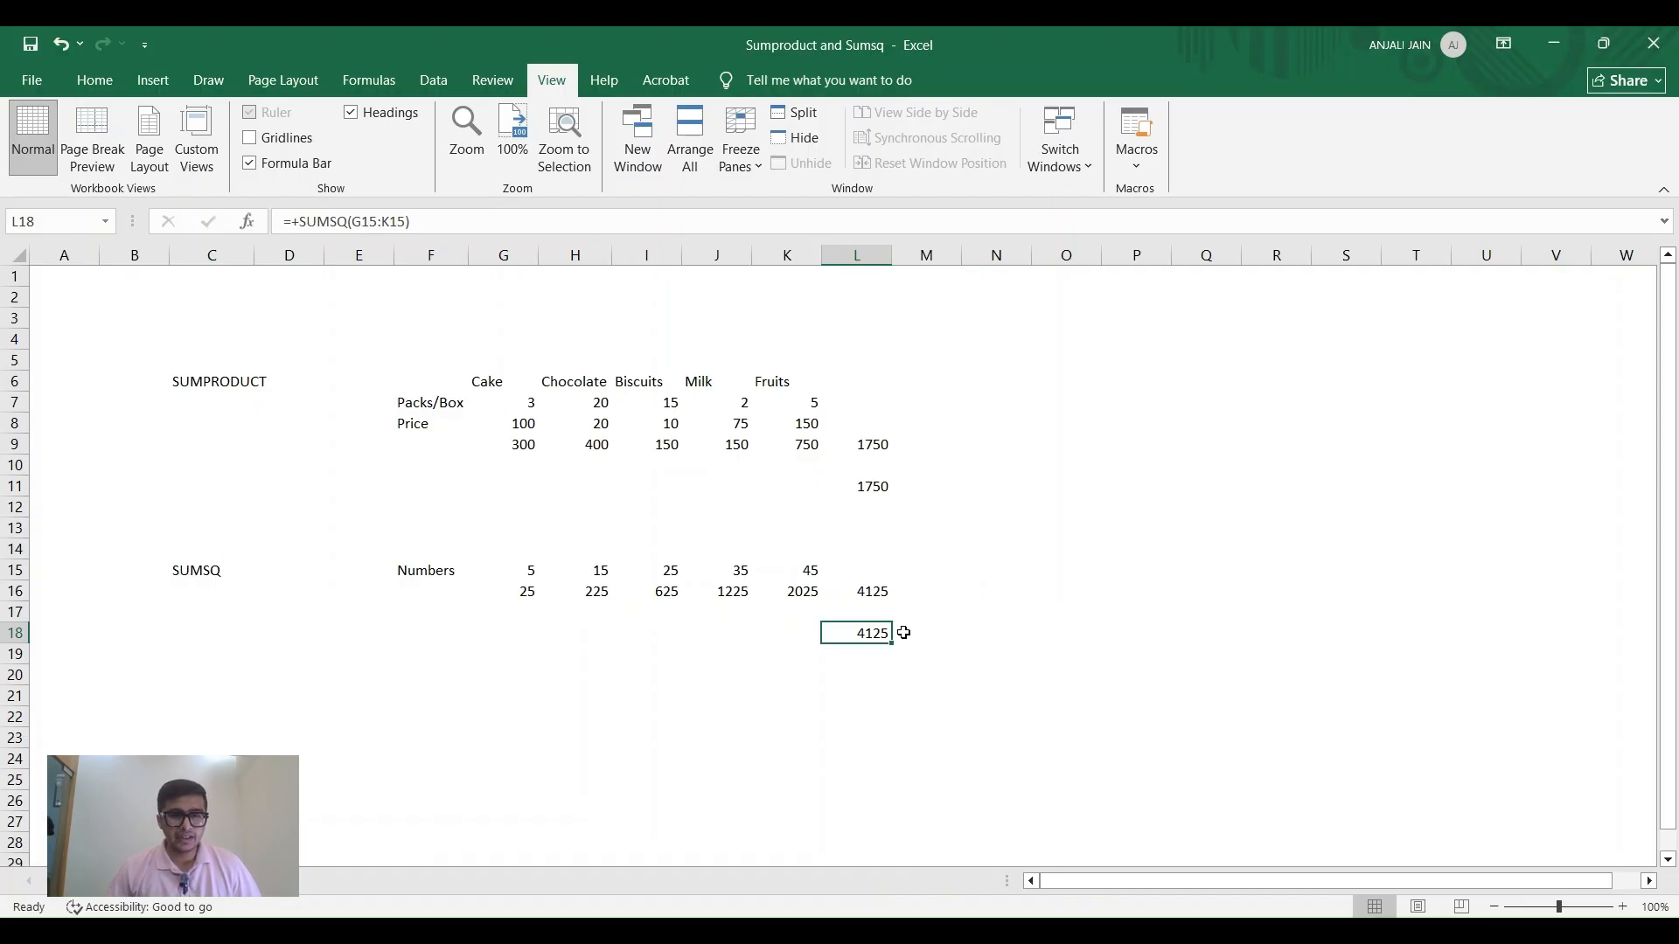
pyautogui.hotkey('alt', 'Tab')
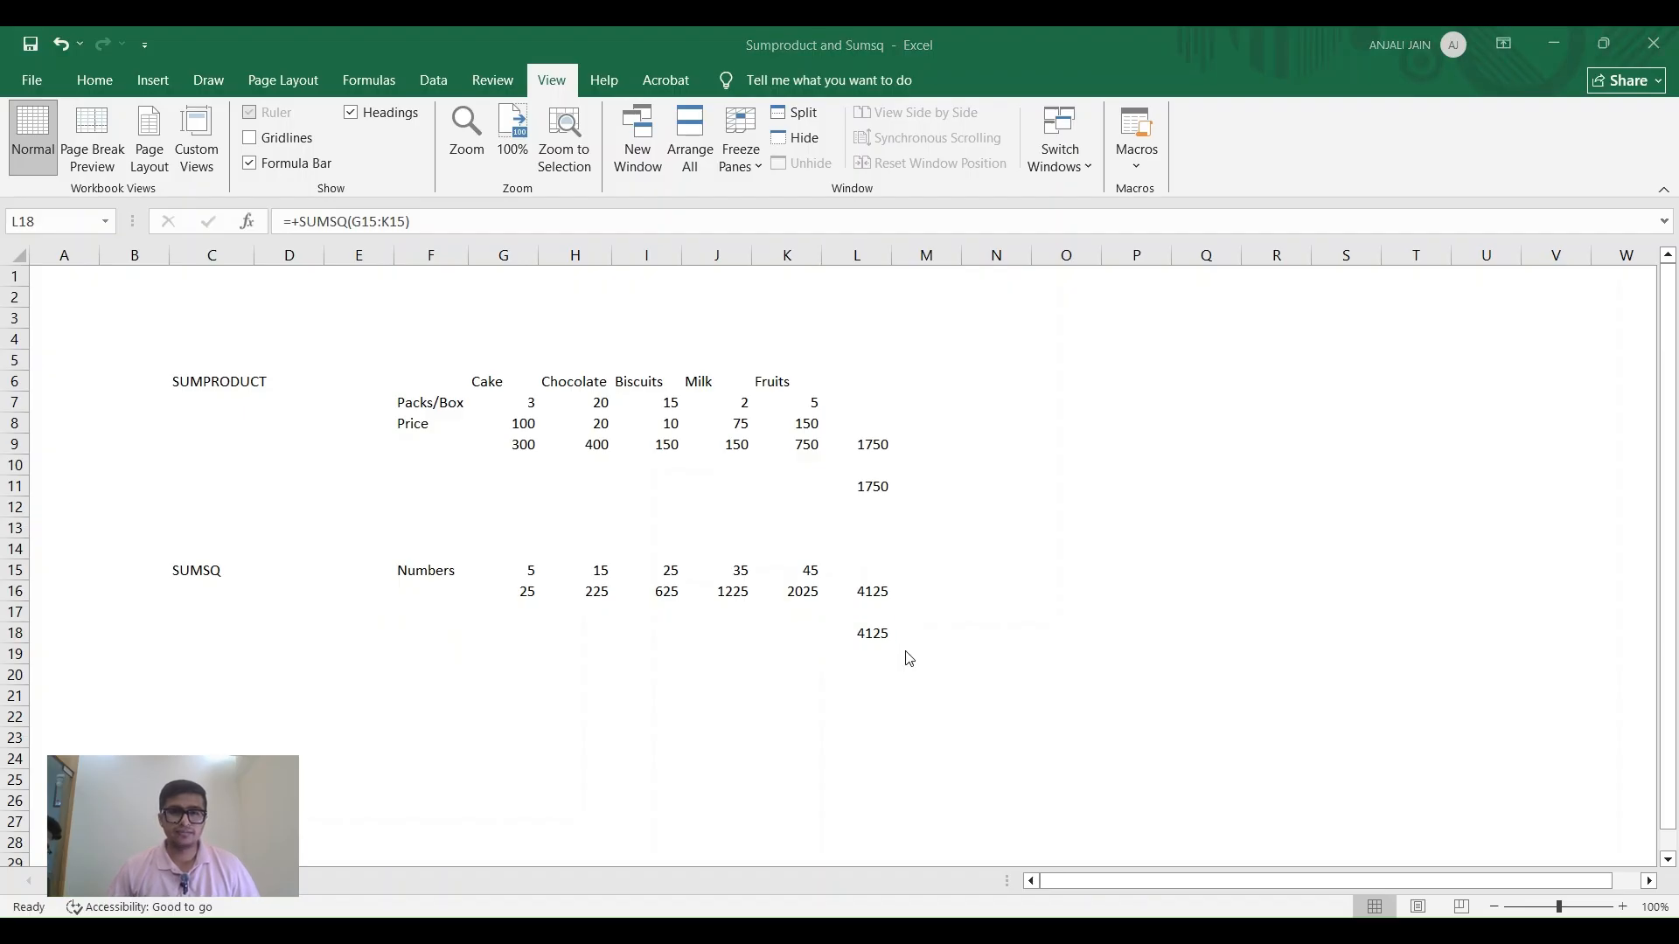